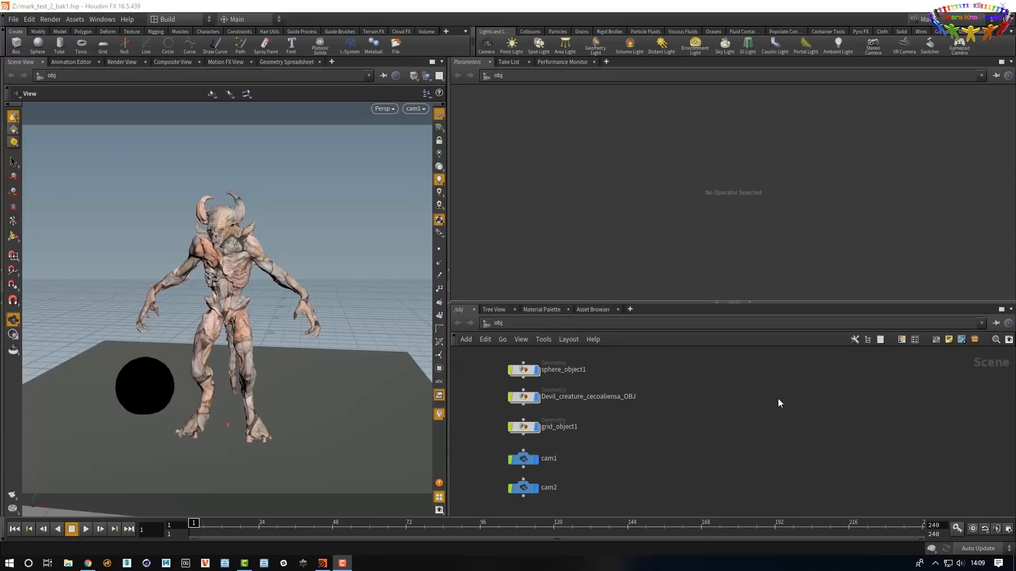
Add an HDRLSConnectionCtrl node to the object network and place it level with the grid_object1 node
{"action": "left_click", "coordinate": [701, 413]}
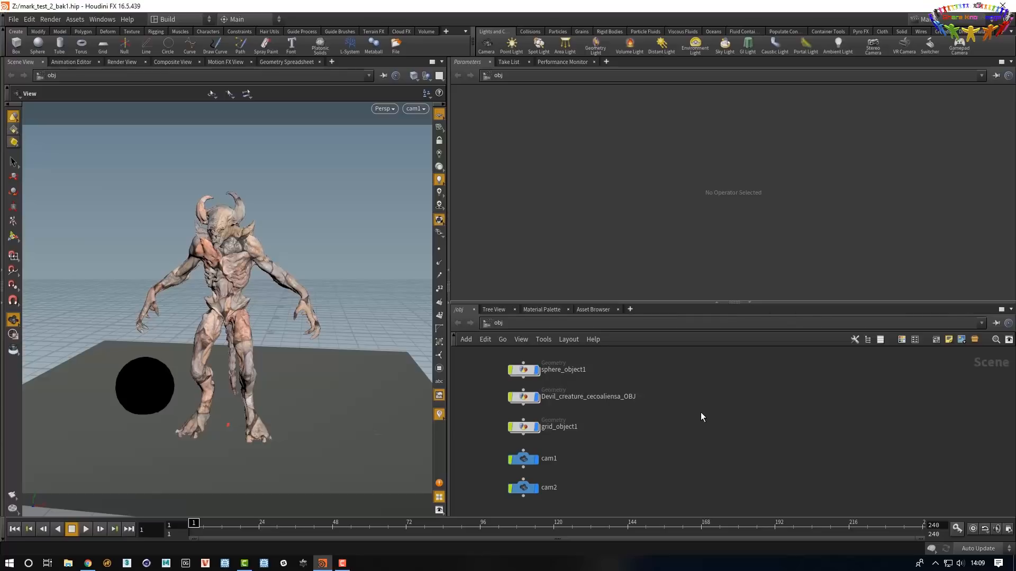
{"action": "key", "text": "Tab"}
{"action": "mouse_move", "coordinate": [727, 359]}
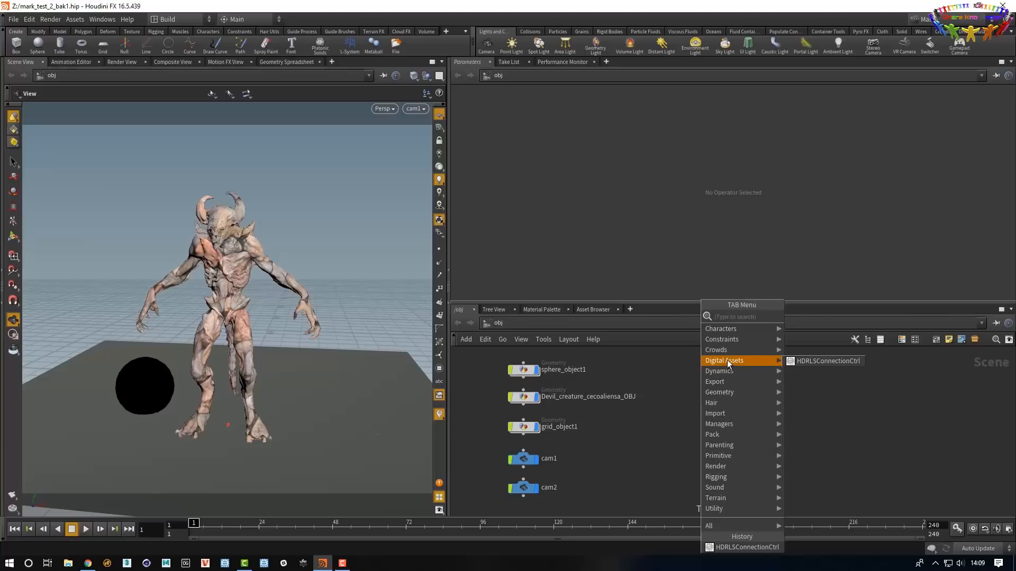
{"action": "left_click", "coordinate": [818, 361]}
{"action": "left_click", "coordinate": [715, 417]}
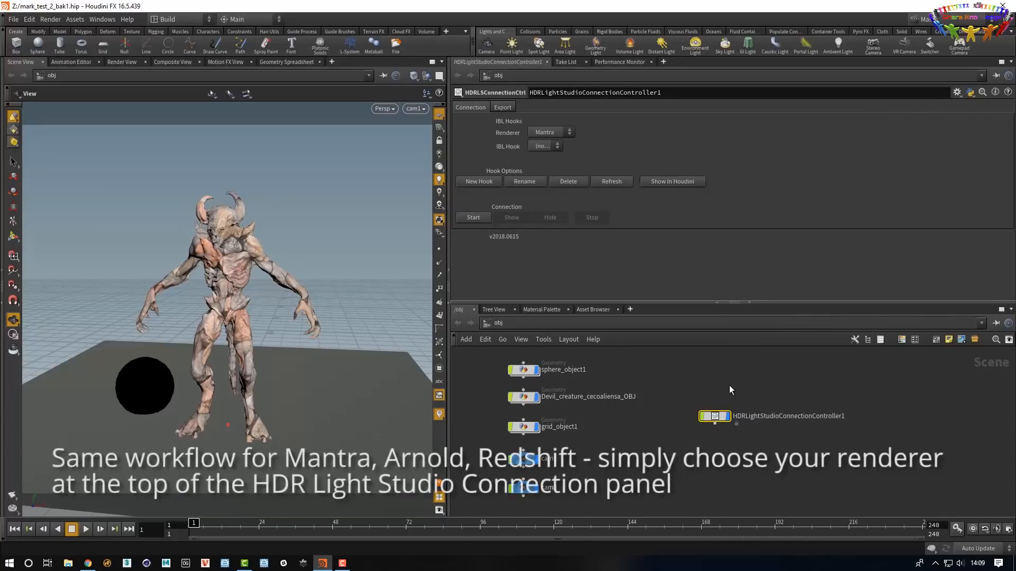
{"action": "left_click_drag", "start_coordinate": [717, 416], "coordinate": [707, 428]}
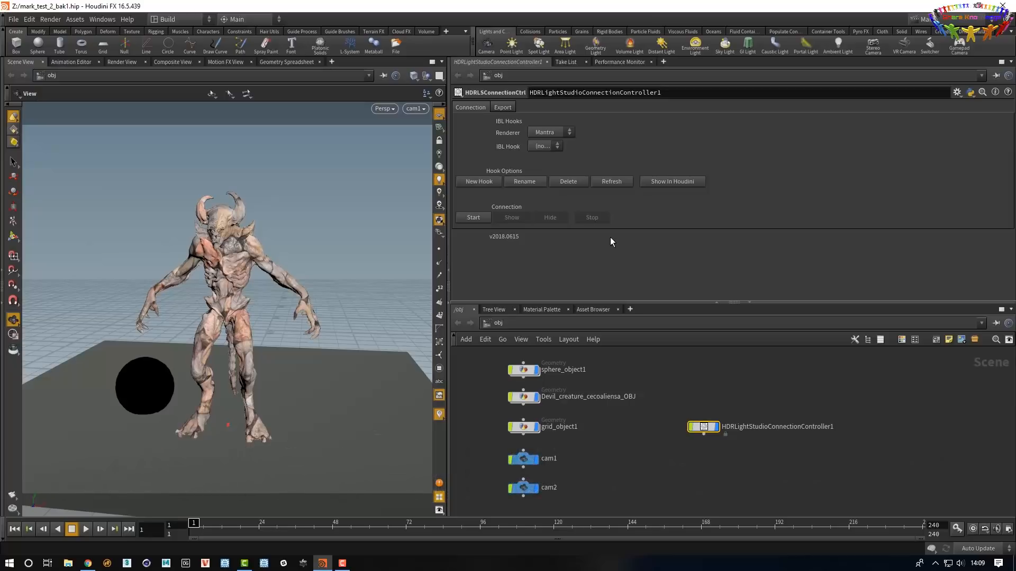
Start the HDR Light Studio connection for Mantra with a new IBL hook named My_Mantra_Hook, and uncover the node network
{"action": "left_click", "coordinate": [474, 218]}
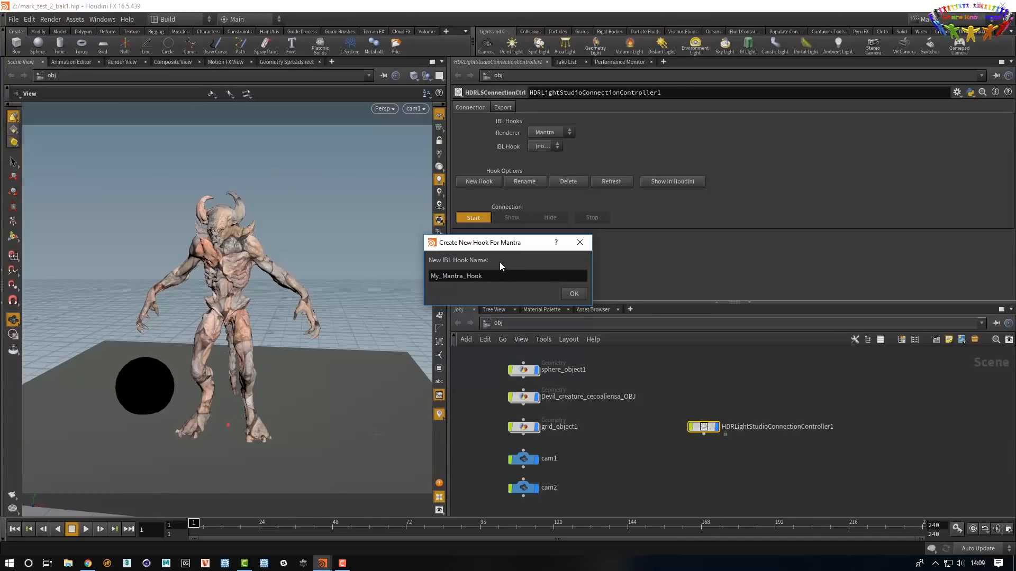
{"action": "left_click", "coordinate": [573, 293]}
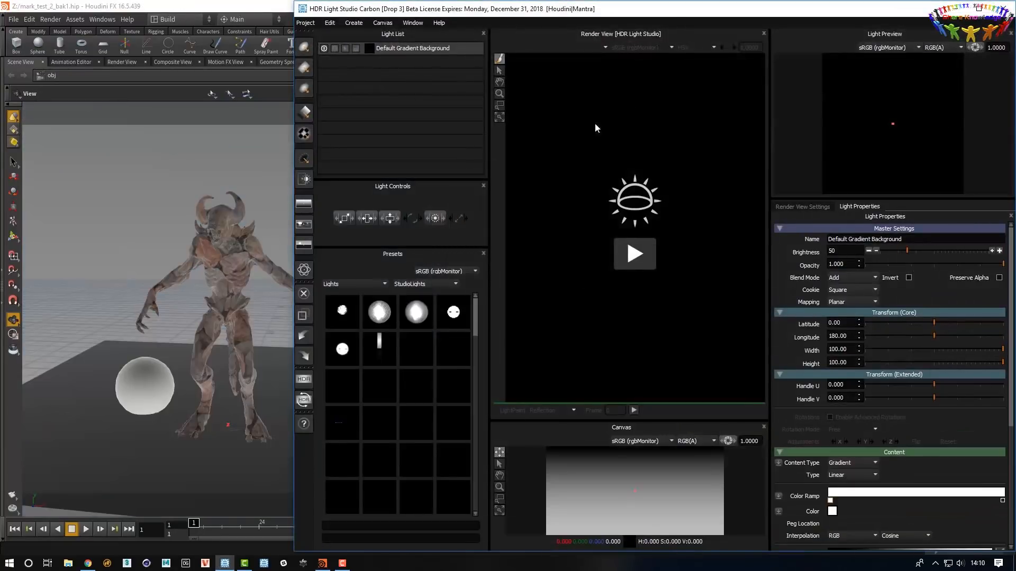
{"action": "left_click_drag", "start_coordinate": [794, 13], "coordinate": [585, 520]}
{"action": "left_click_drag", "start_coordinate": [532, 493], "coordinate": [661, 442]}
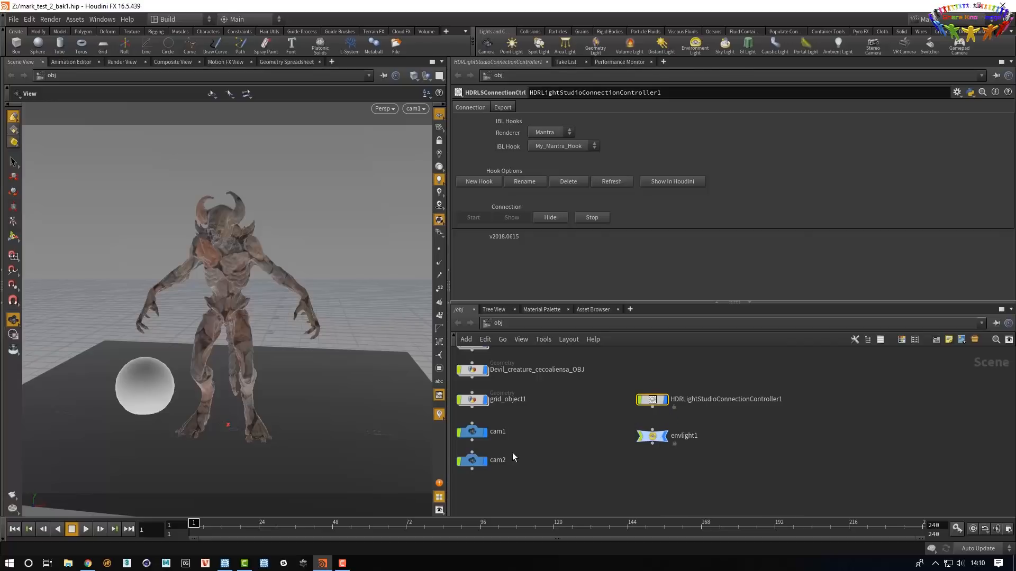
Switch to HDR Light Studio and start its render view, generating and importing the scene geometry without a persistent scene file
{"action": "left_click", "coordinate": [225, 563]}
{"action": "left_click_drag", "start_coordinate": [496, 519], "coordinate": [709, 100]}
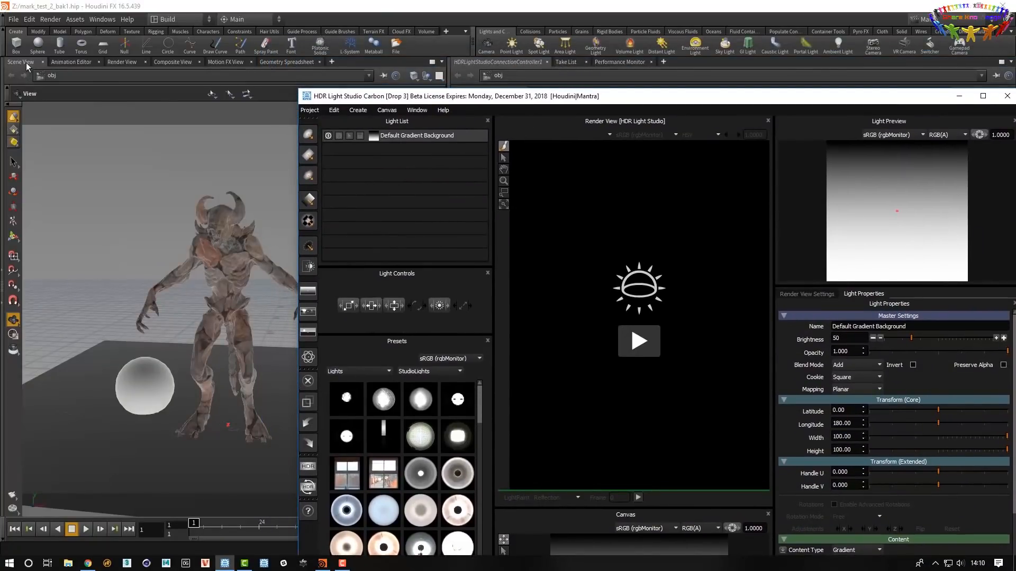
{"action": "left_click", "coordinate": [638, 343]}
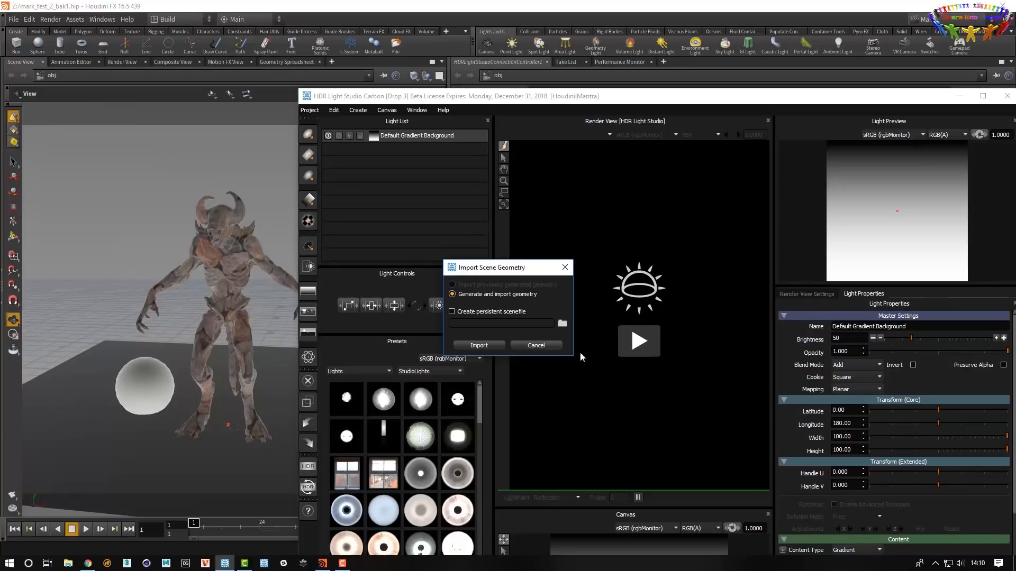
{"action": "left_click", "coordinate": [487, 347]}
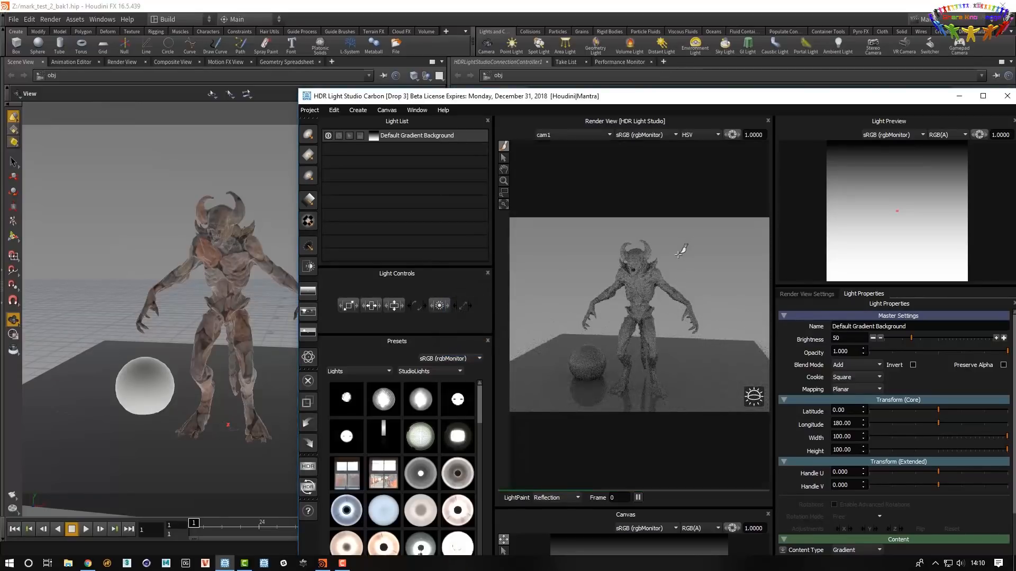
{"action": "left_click_drag", "start_coordinate": [657, 104], "coordinate": [651, 19]}
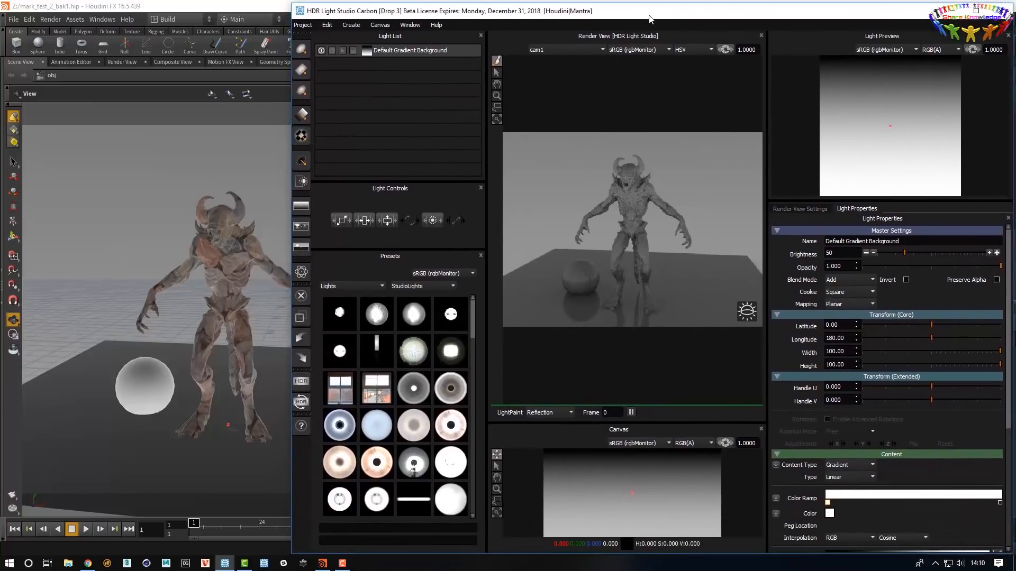
Switch to Houdini and start a new Mantra render in the Render View
{"action": "left_click", "coordinate": [125, 61]}
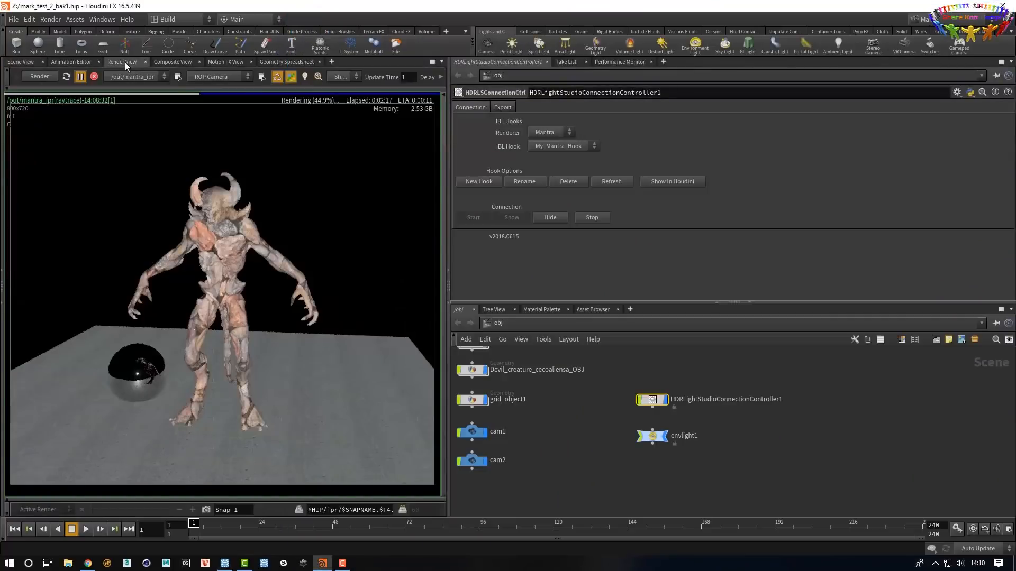
{"action": "left_click", "coordinate": [36, 76]}
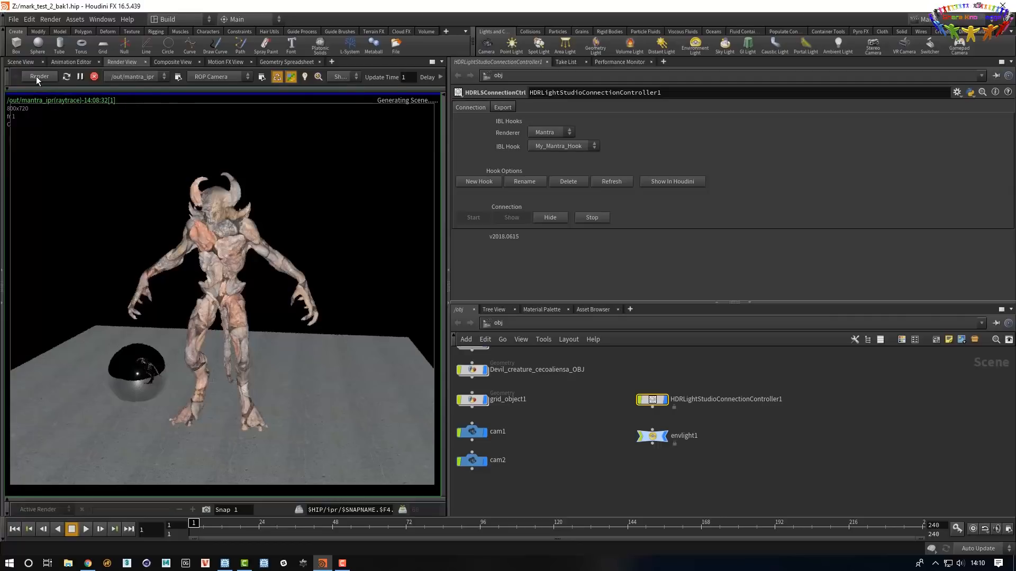
Switch to HDR Light Studio and lower the Default Gradient Background's brightness to 10
{"action": "left_click", "coordinate": [225, 564]}
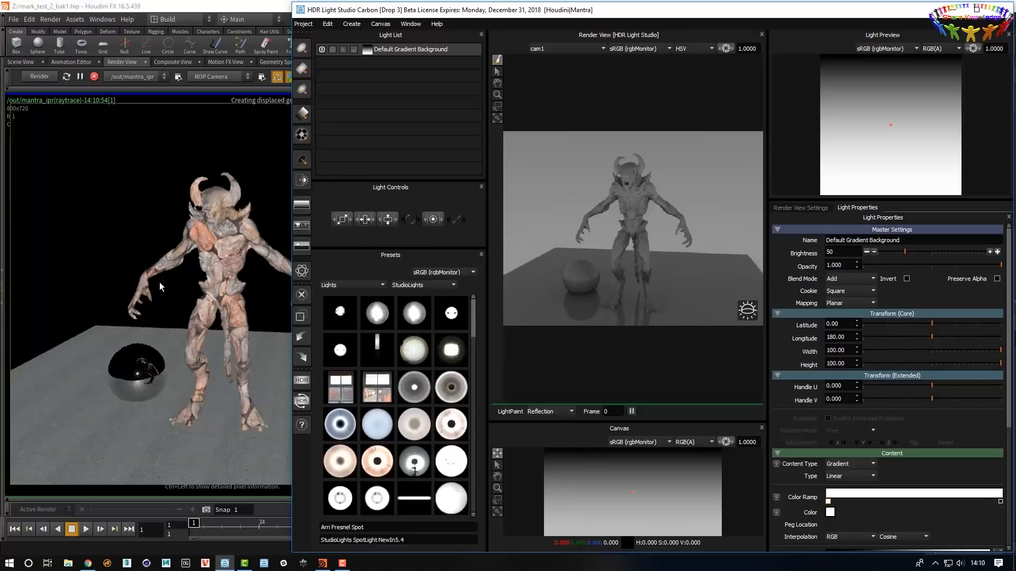
{"action": "left_click", "coordinate": [405, 49]}
{"action": "left_click_drag", "start_coordinate": [886, 249], "coordinate": [884, 250]}
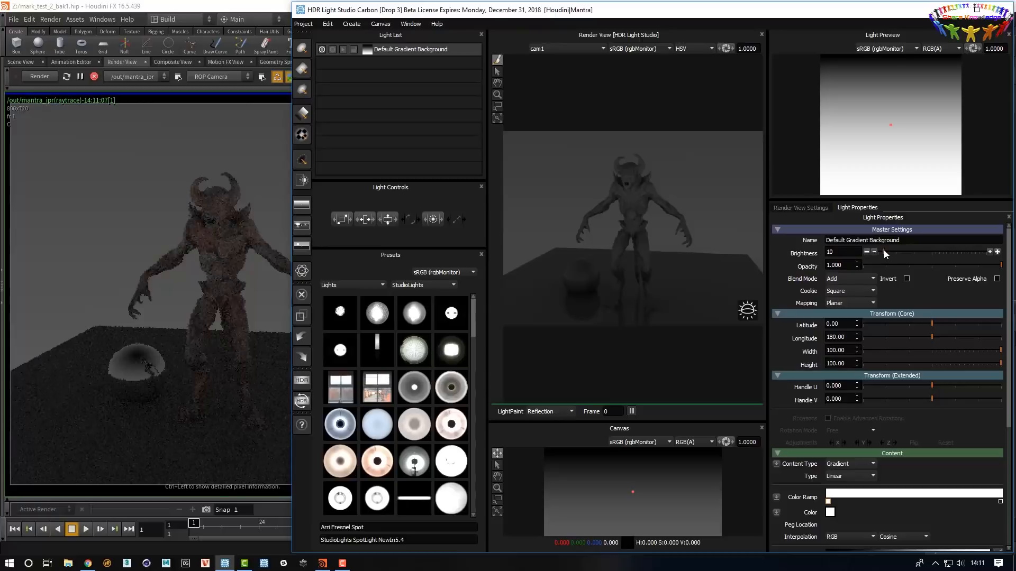
Add the Large Rect Softbox preset and LightPaint its reflection on the sphere, at about latitude -54.6 and longitude 104.3
{"action": "left_click_drag", "start_coordinate": [472, 321], "coordinate": [471, 359]}
{"action": "left_click_drag", "start_coordinate": [377, 407], "coordinate": [576, 266]}
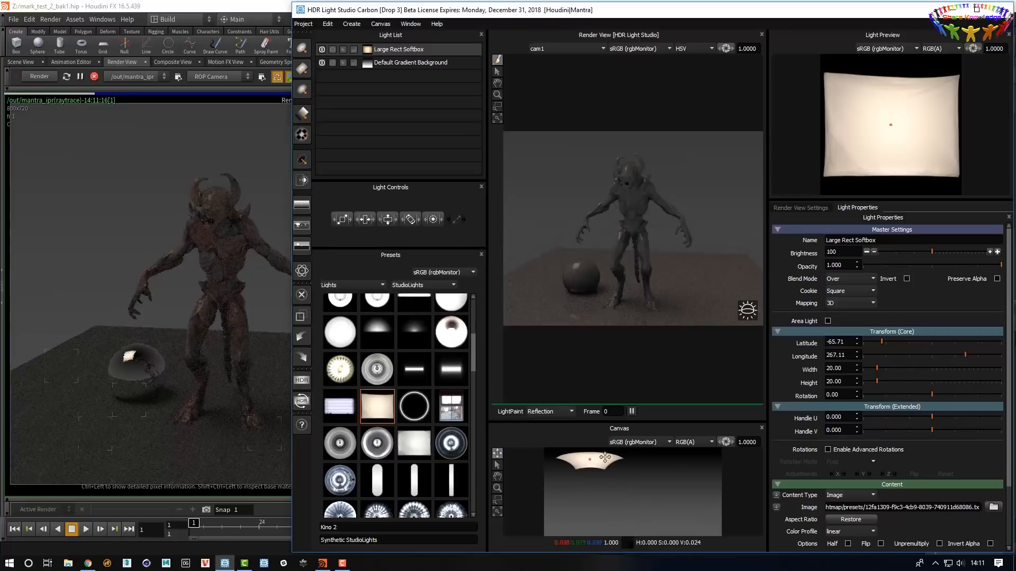
{"action": "left_click", "coordinate": [586, 266]}
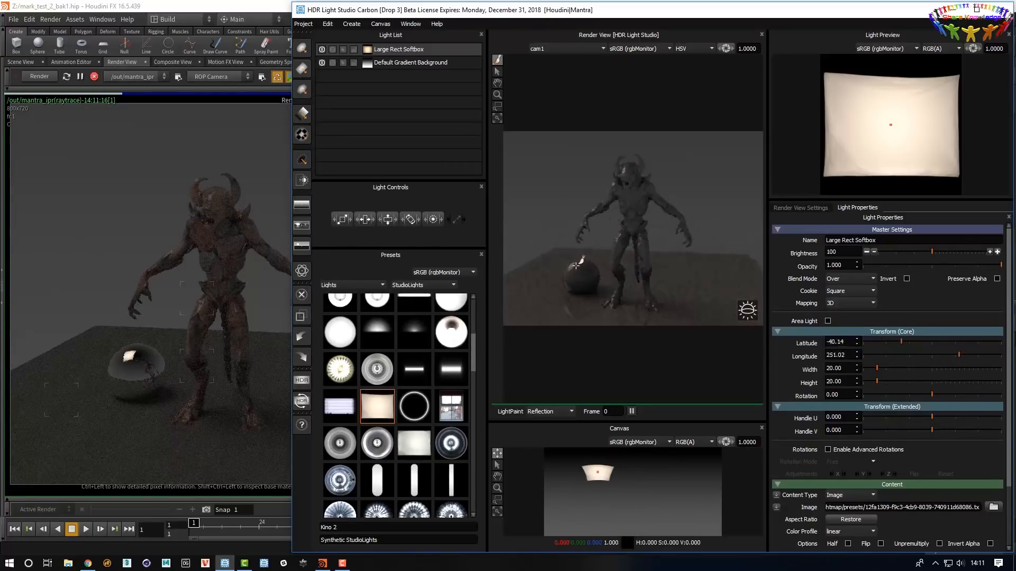
{"action": "left_click_drag", "start_coordinate": [587, 267], "coordinate": [587, 266]}
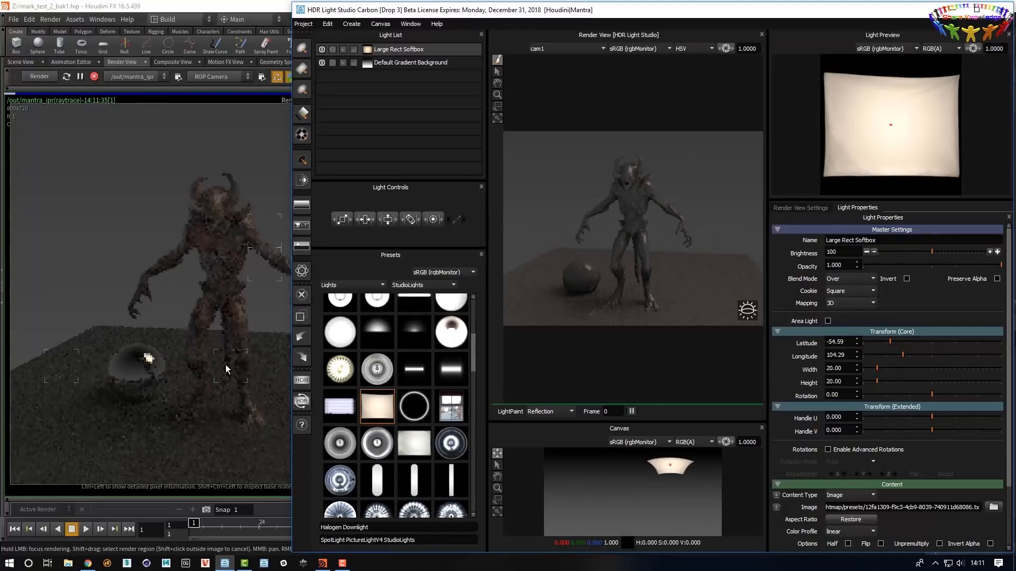
Check the Proxy Map Size setting in the HDR Light Studio preferences
{"action": "left_click", "coordinate": [327, 24]}
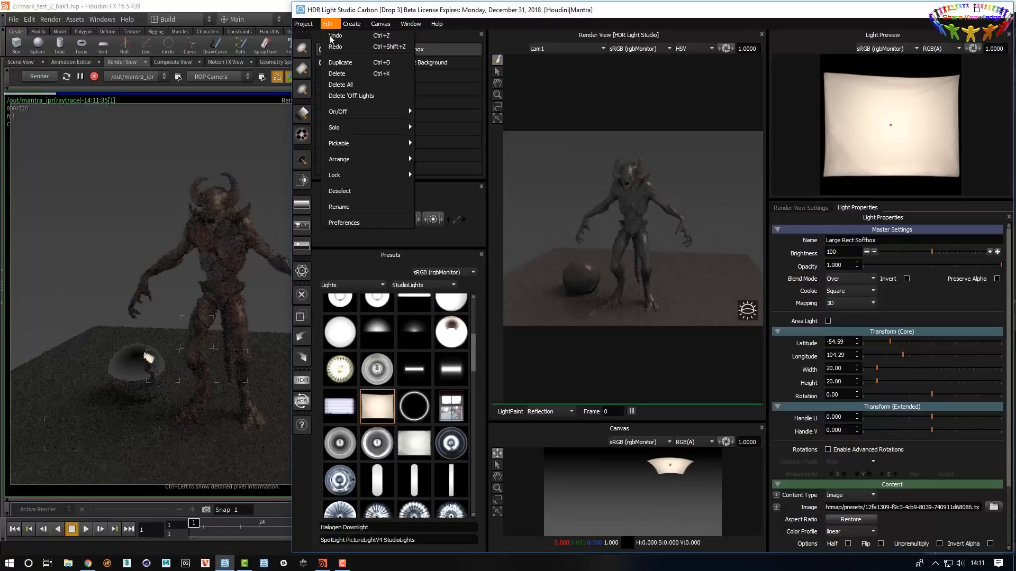
{"action": "left_click", "coordinate": [364, 222]}
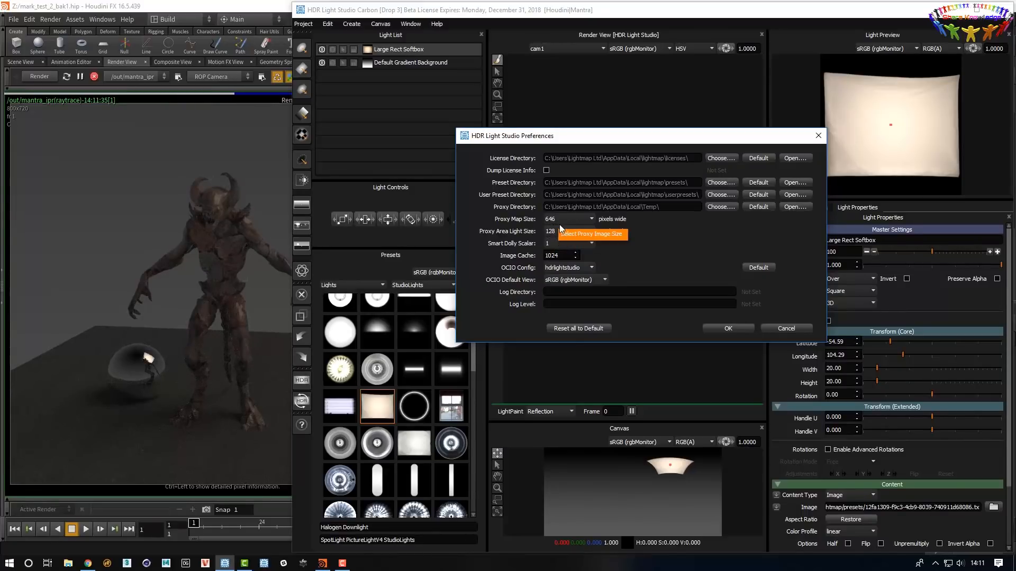
{"action": "left_click", "coordinate": [730, 328]}
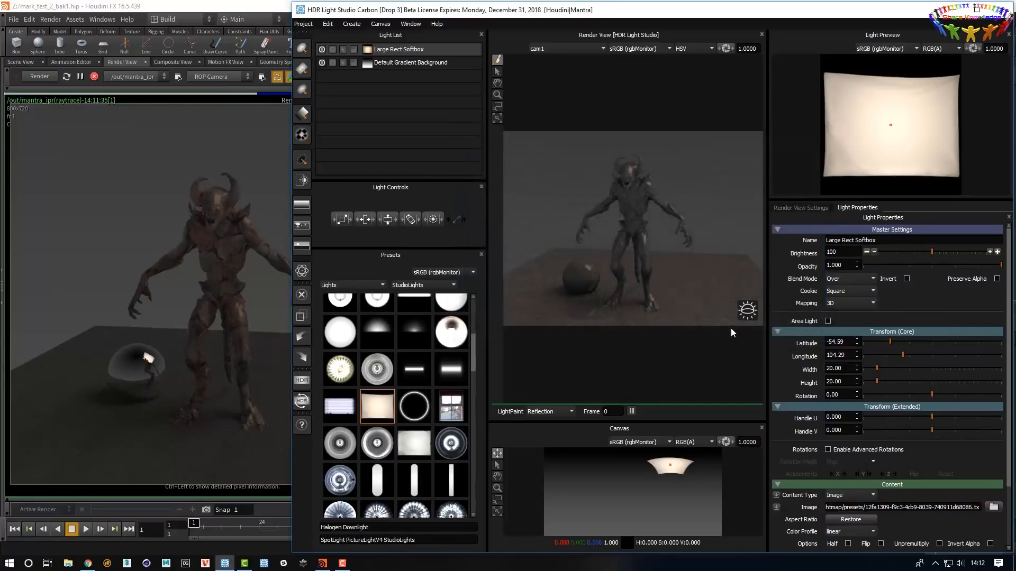
LightPaint the softbox on the sphere to about latitude -44.9 and longitude 286.1, and turn it into an area light
{"action": "left_click", "coordinate": [574, 265]}
{"action": "left_click_drag", "start_coordinate": [574, 266], "coordinate": [591, 270]}
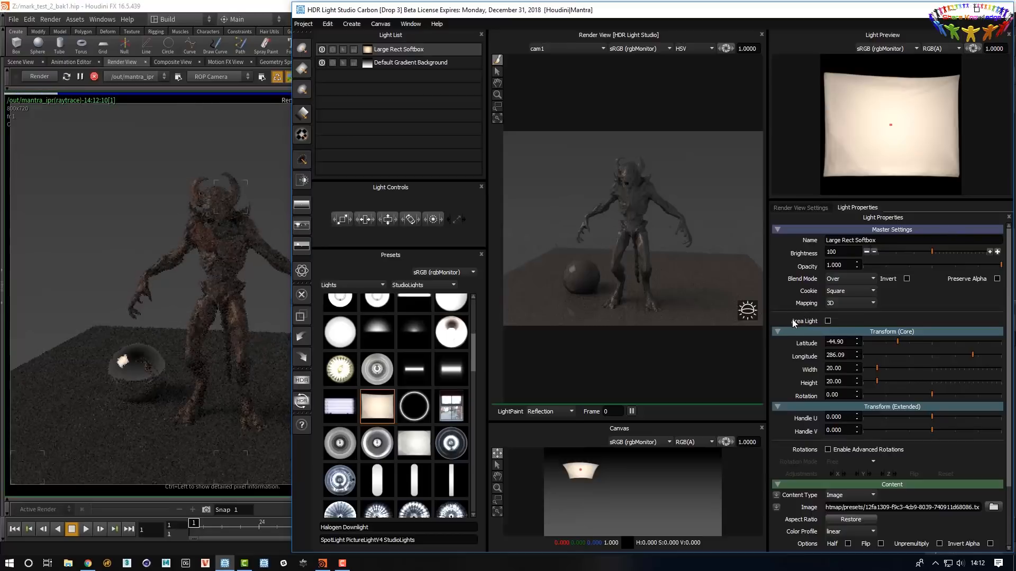
{"action": "left_click", "coordinate": [828, 321]}
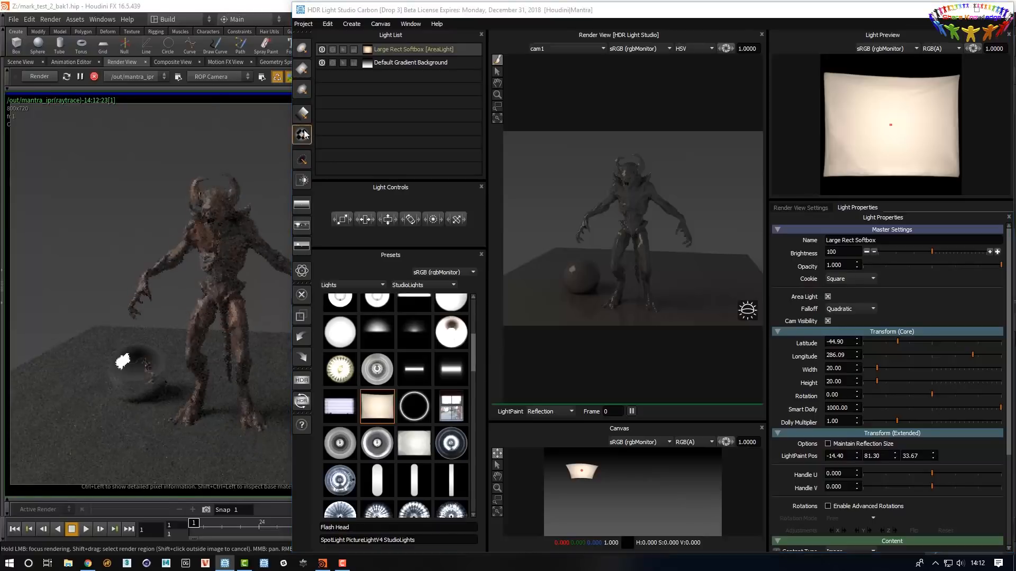
Switch to Houdini, expand the HDRLS Area Lights network box and move it closer below the envlight1 node
{"action": "left_click", "coordinate": [297, 111]}
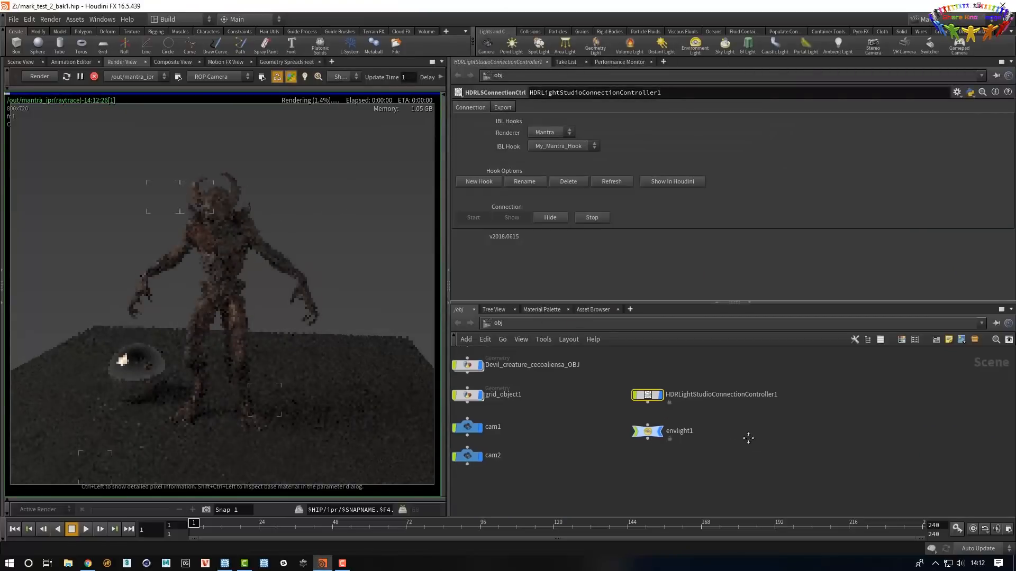
{"action": "scroll", "coordinate": [750, 440], "scroll_direction": "down", "scroll_amount": 6}
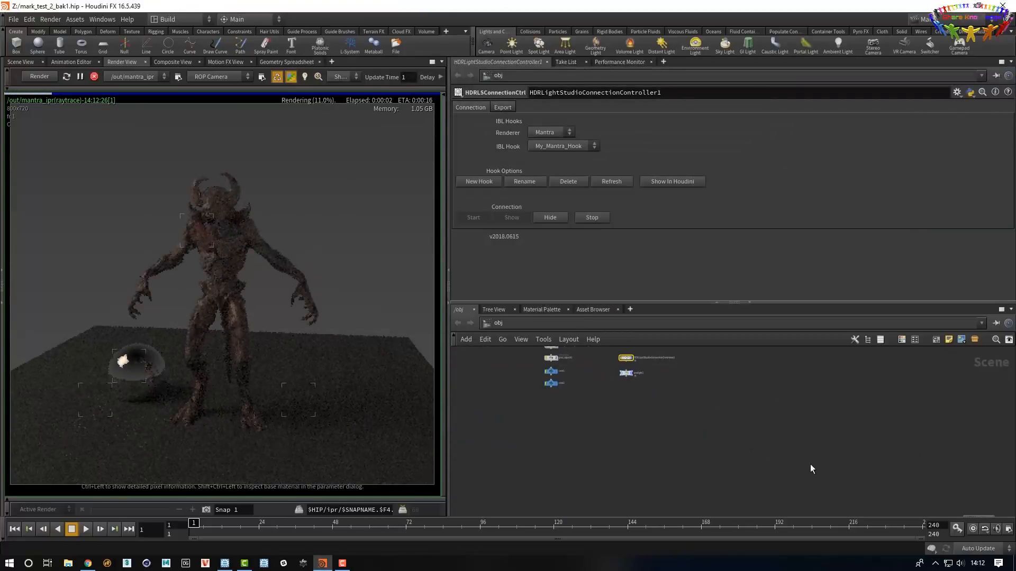
{"action": "middle_click_drag", "start_coordinate": [911, 498], "coordinate": [871, 483]}
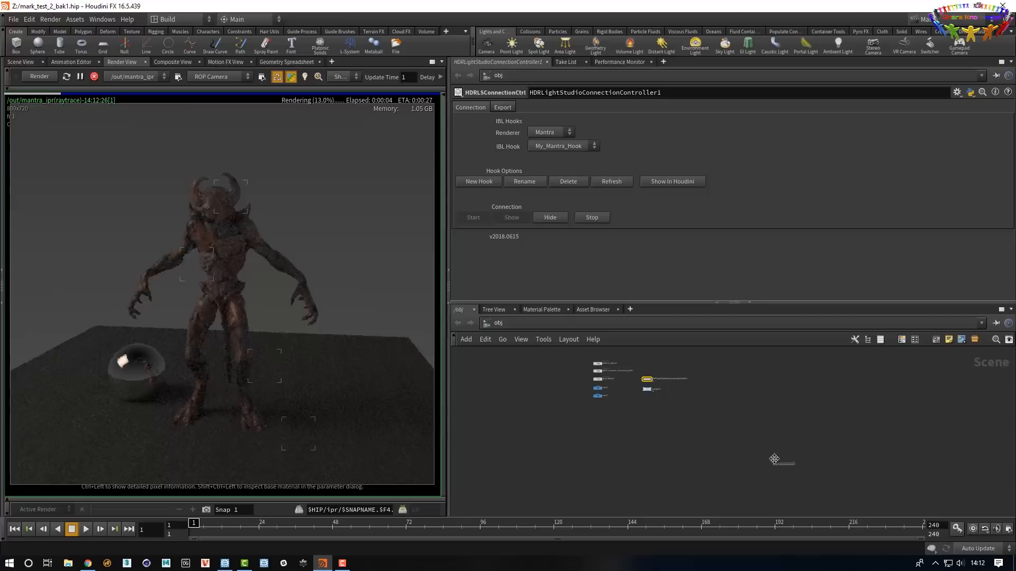
{"action": "scroll", "coordinate": [647, 410], "scroll_direction": "up", "scroll_amount": 5}
{"action": "key", "text": "h"}
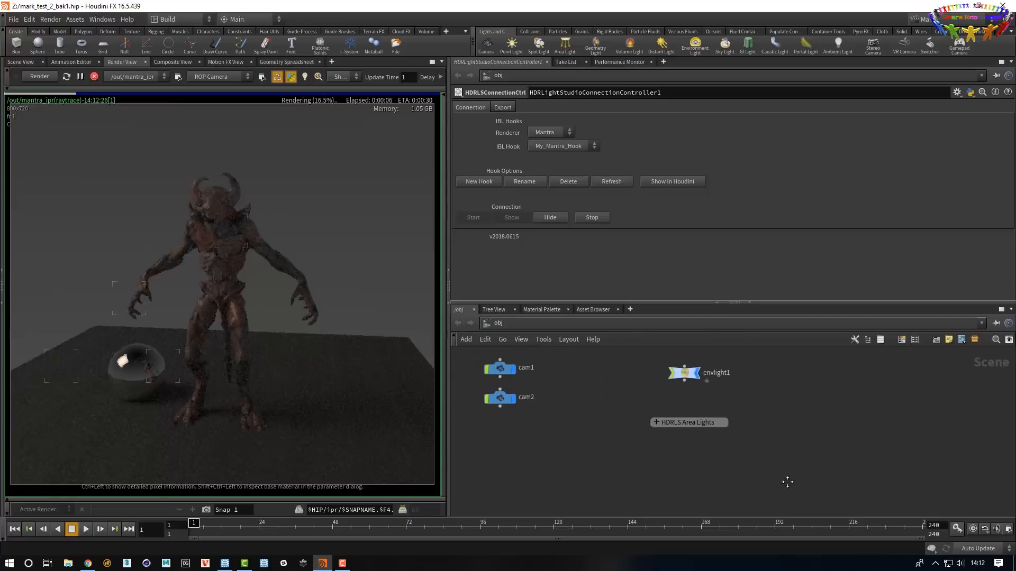
{"action": "left_click", "coordinate": [675, 458]}
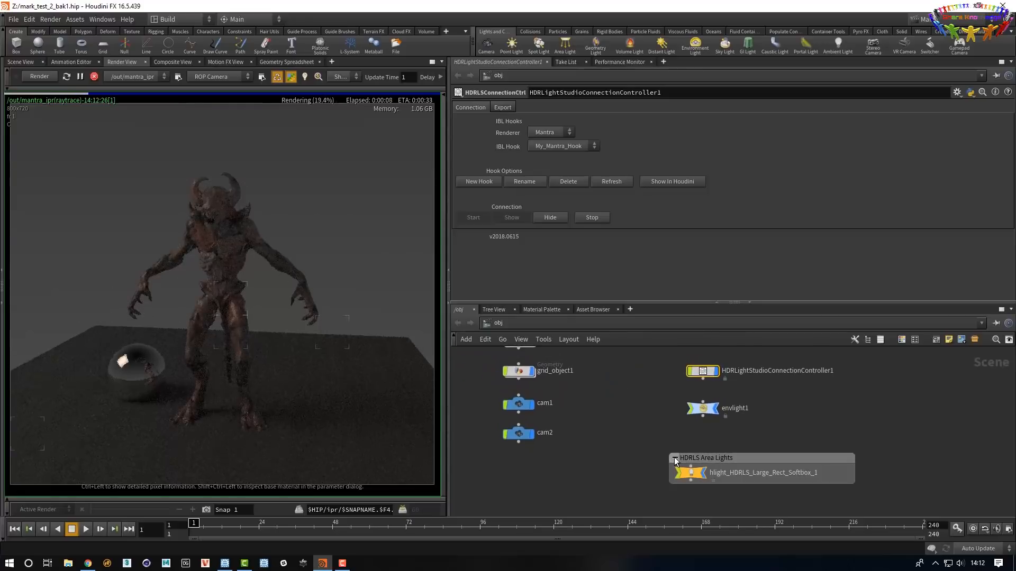
{"action": "left_click_drag", "start_coordinate": [746, 458], "coordinate": [714, 444]}
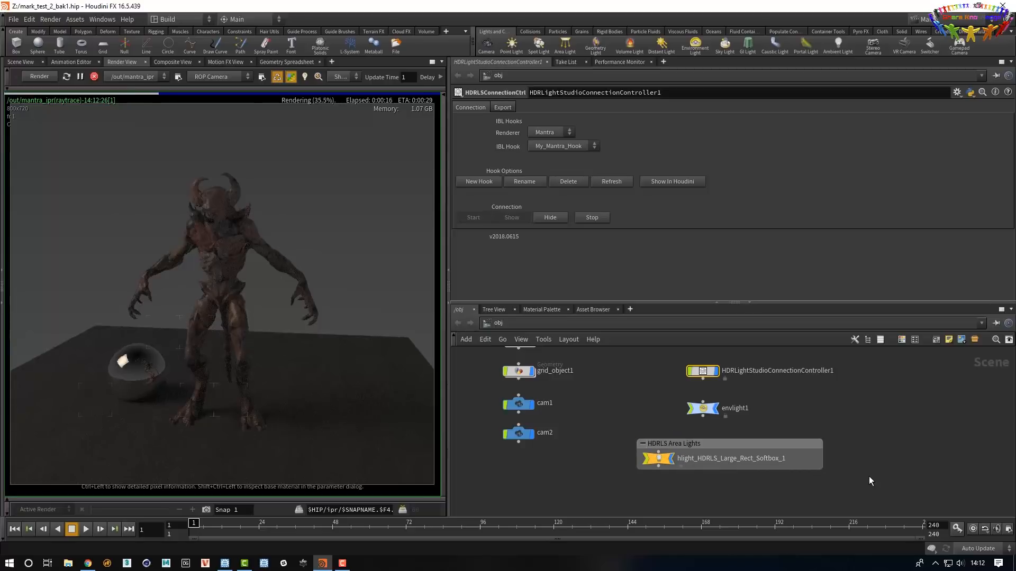
Switch to HDR Light Studio and turn off the Default Gradient Background
{"action": "left_click", "coordinate": [225, 563]}
{"action": "left_click", "coordinate": [320, 66]}
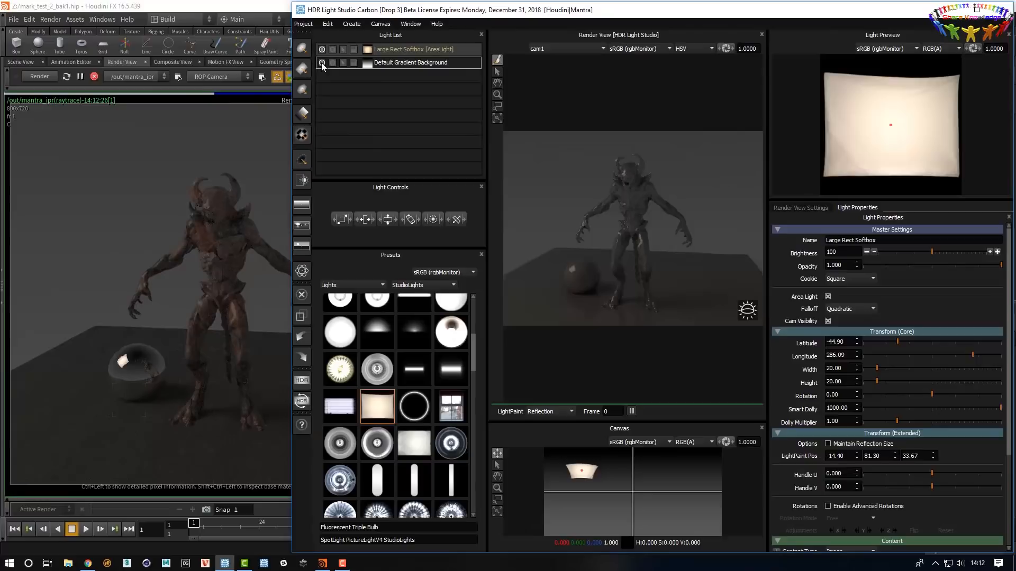
{"action": "left_click", "coordinate": [321, 62]}
Bring the Large Rect Softbox closer with Smart Dolly at about 42.5, and raise its brightness to 1600
{"action": "left_click", "coordinate": [412, 50]}
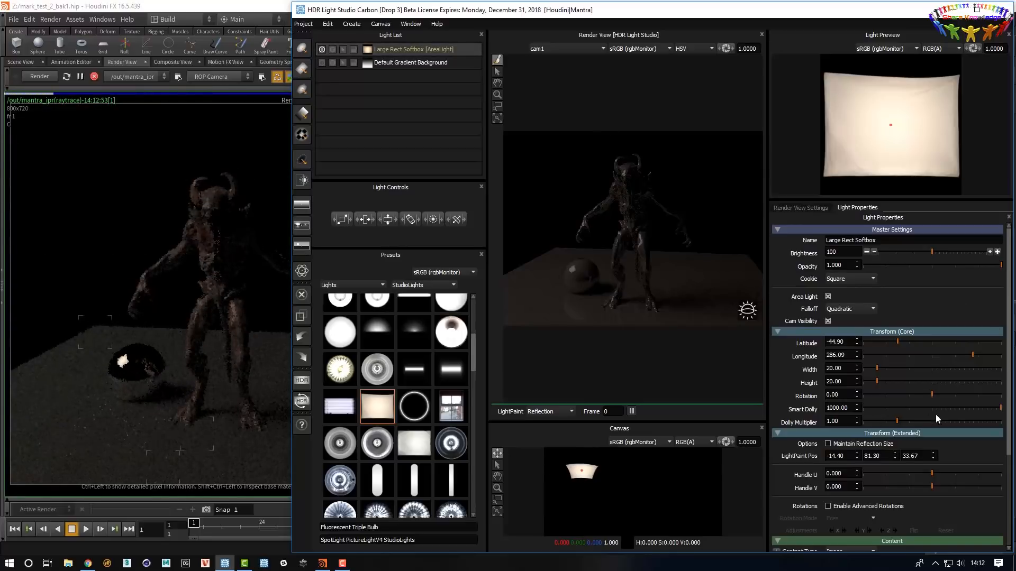
{"action": "left_click_drag", "start_coordinate": [966, 406], "coordinate": [922, 405]}
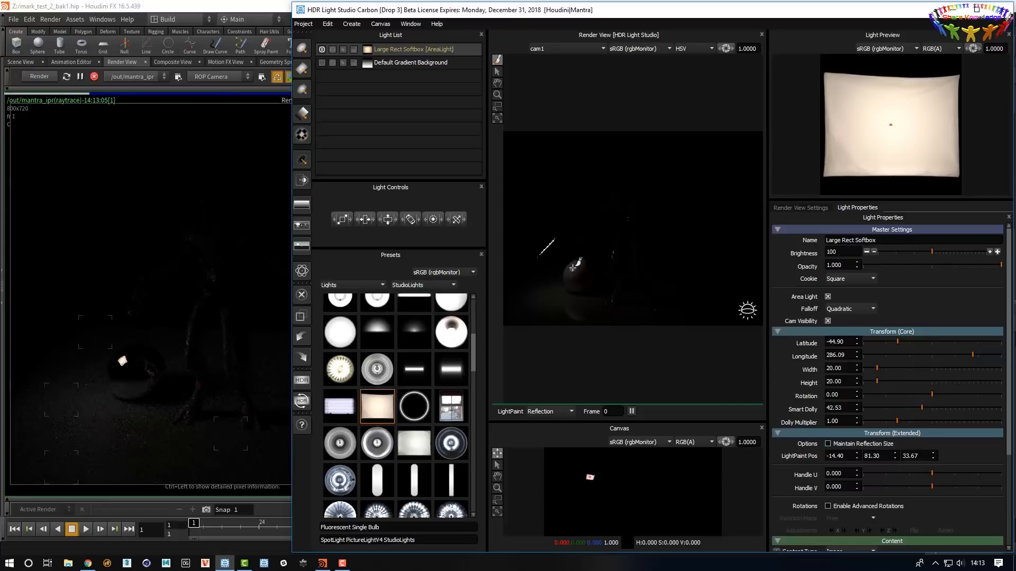
{"action": "left_click", "coordinate": [998, 252]}
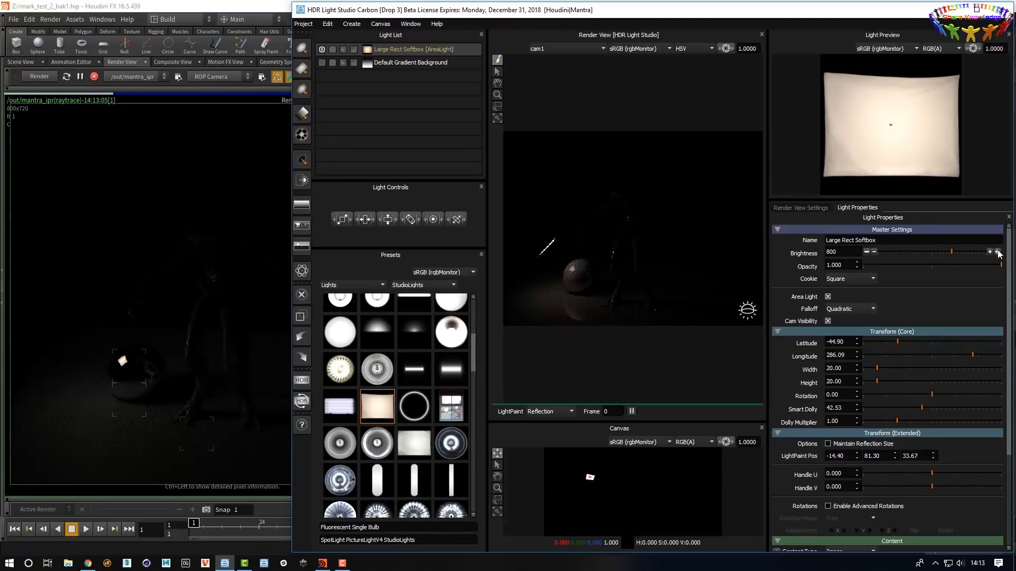
{"action": "left_click", "coordinate": [998, 252]}
LightPaint the softbox area light on the sphere to about latitude -21.7 and longitude 237.5
{"action": "left_click", "coordinate": [573, 269]}
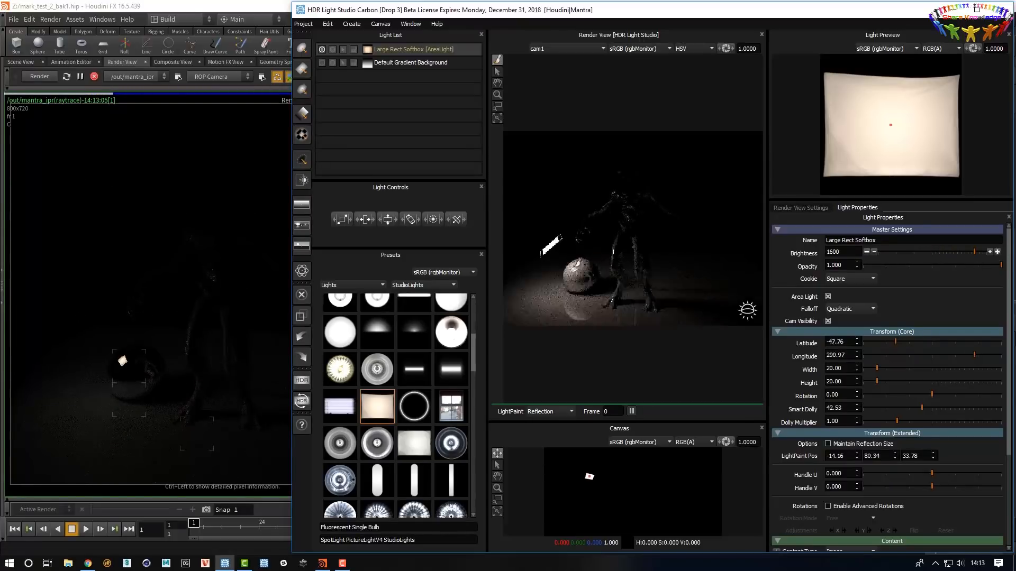
{"action": "left_click", "coordinate": [587, 286]}
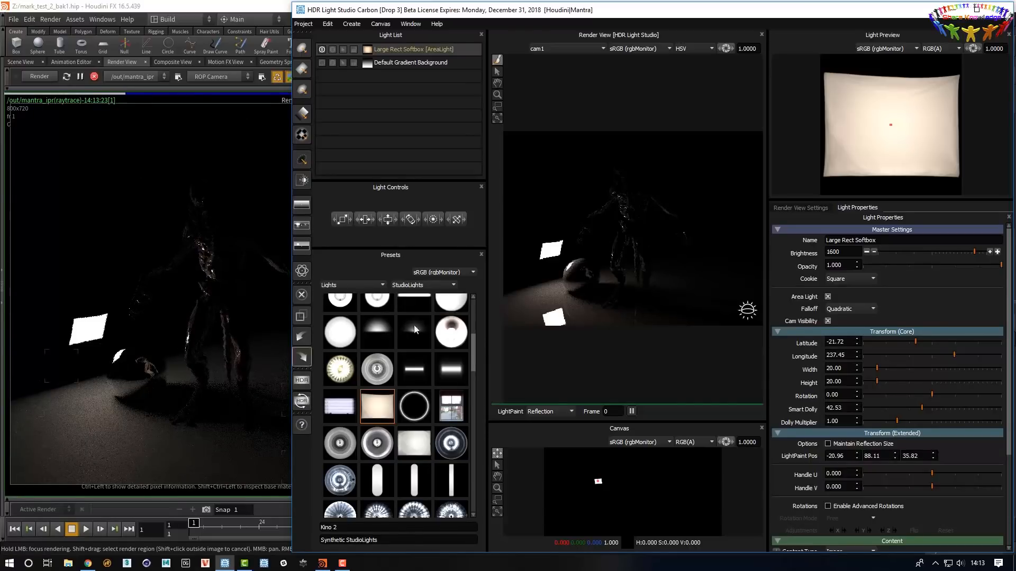
Turn the Default Gradient Background back on and LightPaint the softbox onto the sphere, at about latitude -19 and longitude 359
{"action": "left_click", "coordinate": [322, 62]}
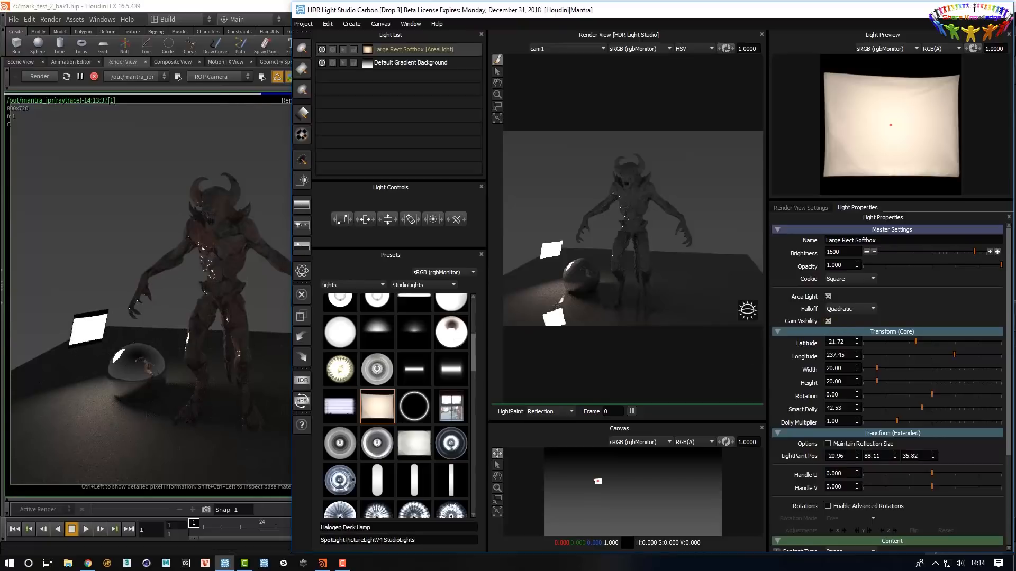
{"action": "left_click", "coordinate": [582, 275]}
{"action": "left_click_drag", "start_coordinate": [581, 278], "coordinate": [584, 277]}
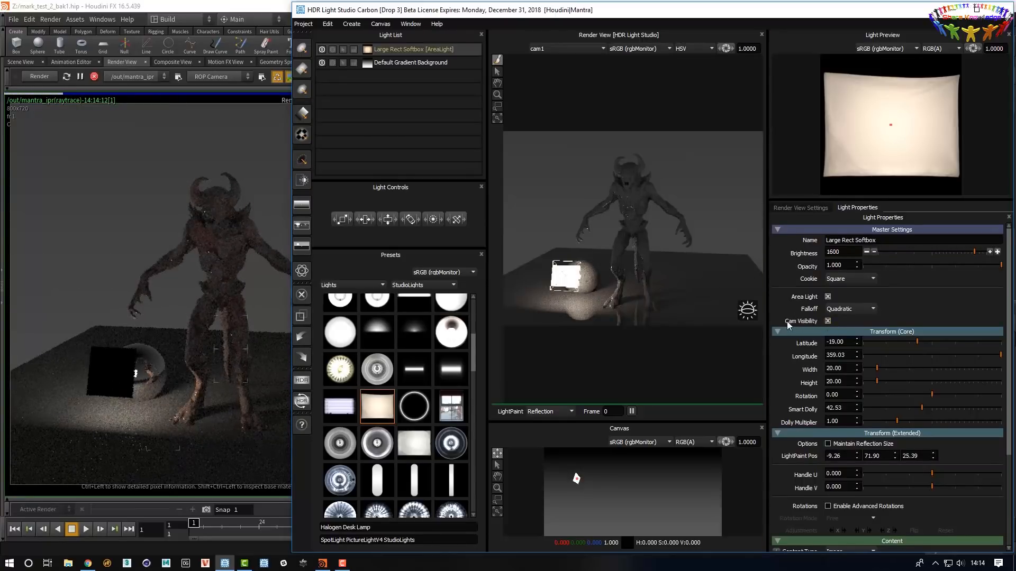
Toggle the softbox's camera visibility off and on again, and LightPaint it beside the sphere at about latitude -25.3 and longitude 280.7
{"action": "left_click", "coordinate": [828, 322]}
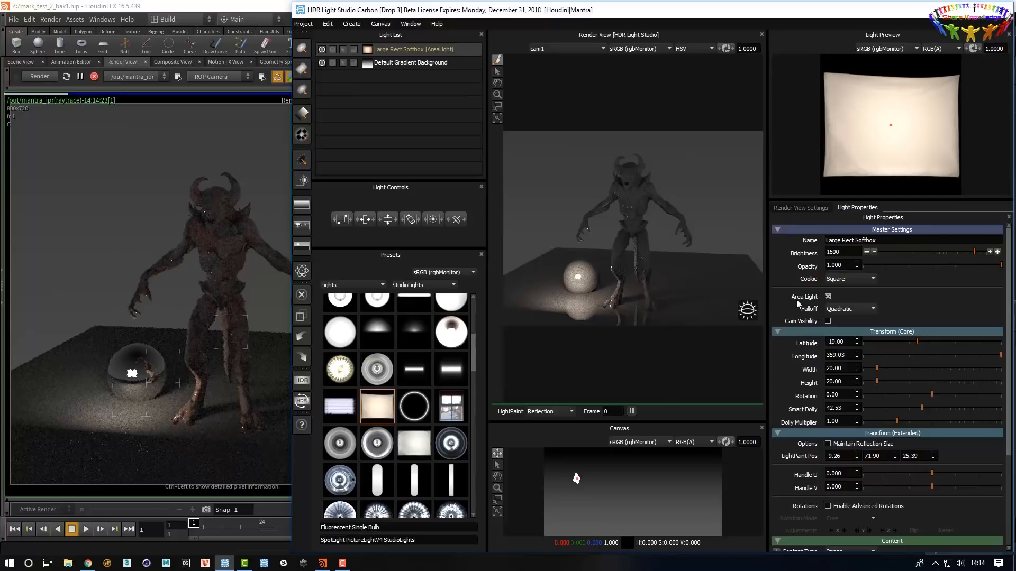
{"action": "left_click", "coordinate": [827, 321]}
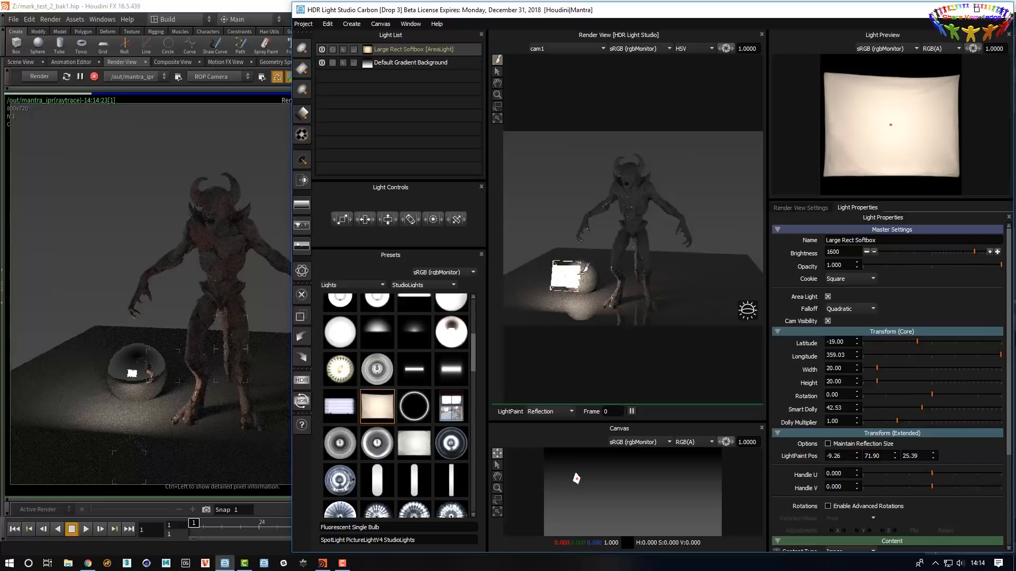
{"action": "left_click", "coordinate": [584, 270]}
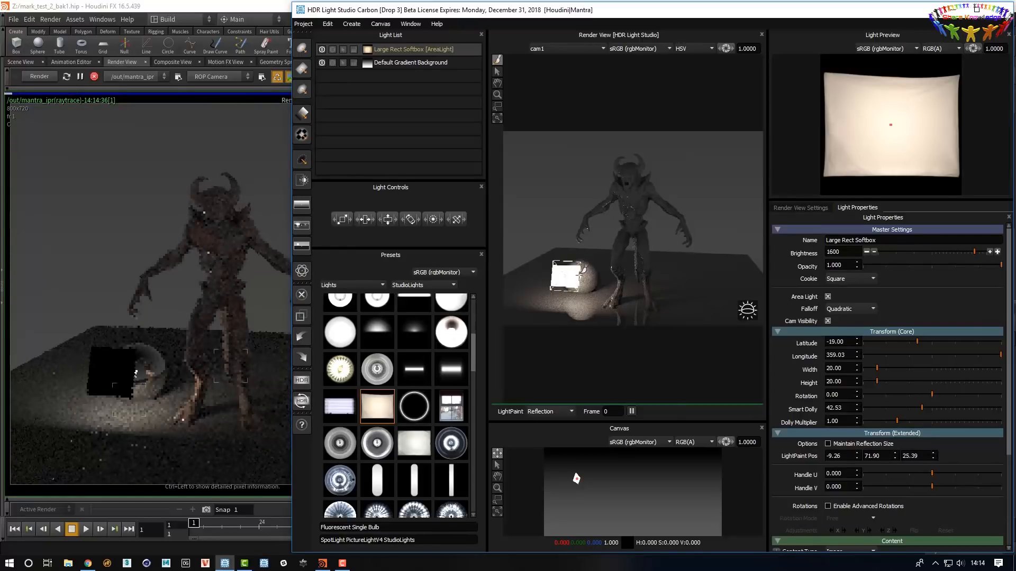
{"action": "left_click", "coordinate": [569, 272]}
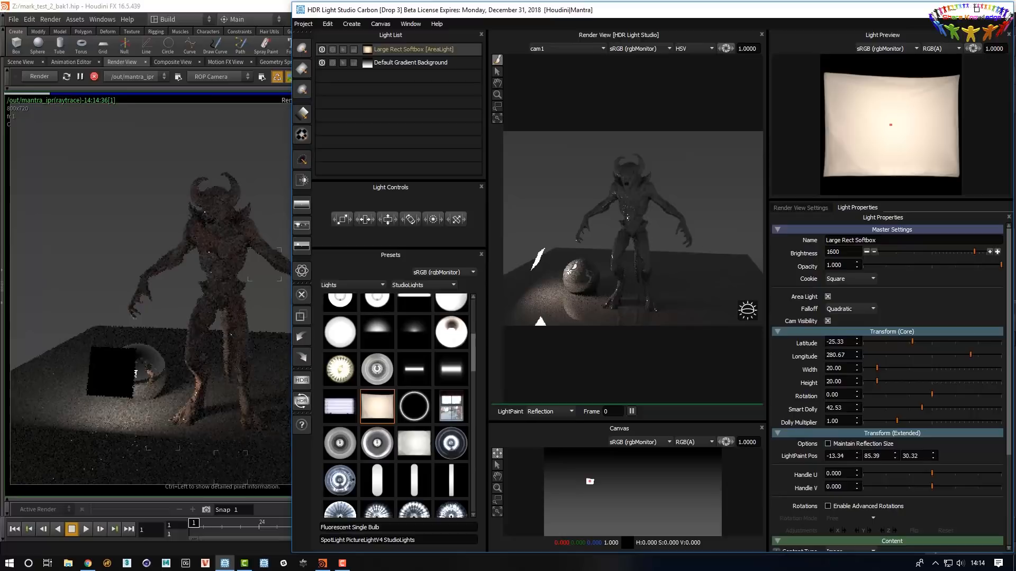
Duplicate the softbox under its default name and LightPaint the copy on the creature's head, at about latitude -12 and longitude 99.4
{"action": "key", "text": "ctrl+d"}
{"action": "left_click", "coordinate": [480, 326]}
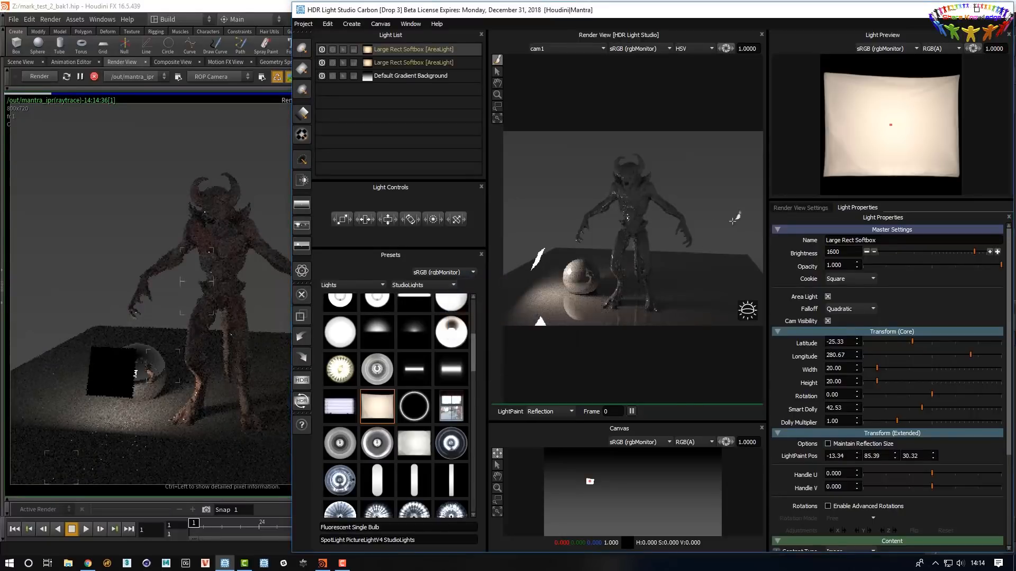
{"action": "left_click", "coordinate": [635, 168]}
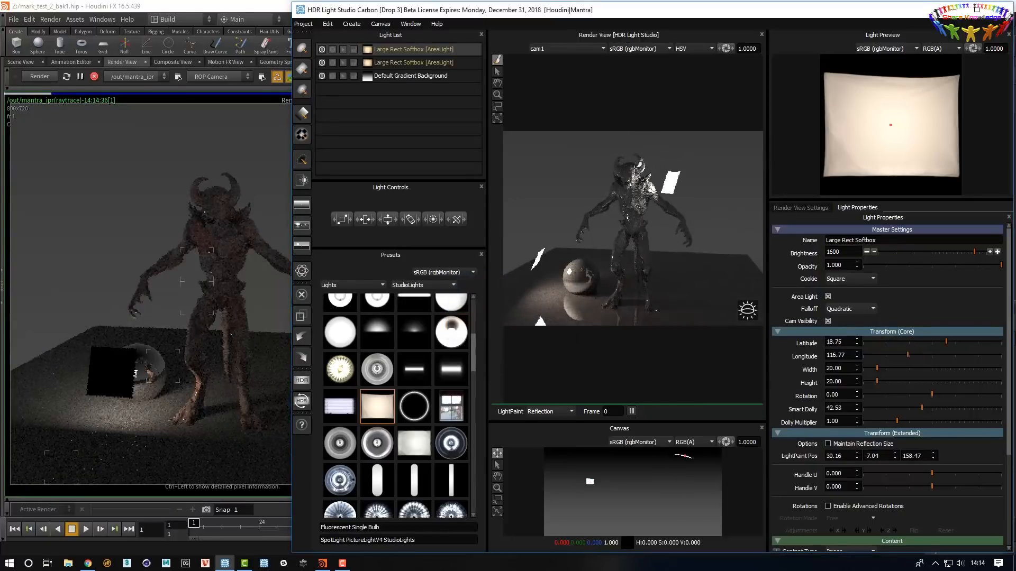
{"action": "left_click", "coordinate": [633, 167]}
Duplicate the softbox again and LightPaint the new copy on the creature's upper arm, at about latitude 2.2 and longitude 260.4
{"action": "key", "text": "ctrl+d"}
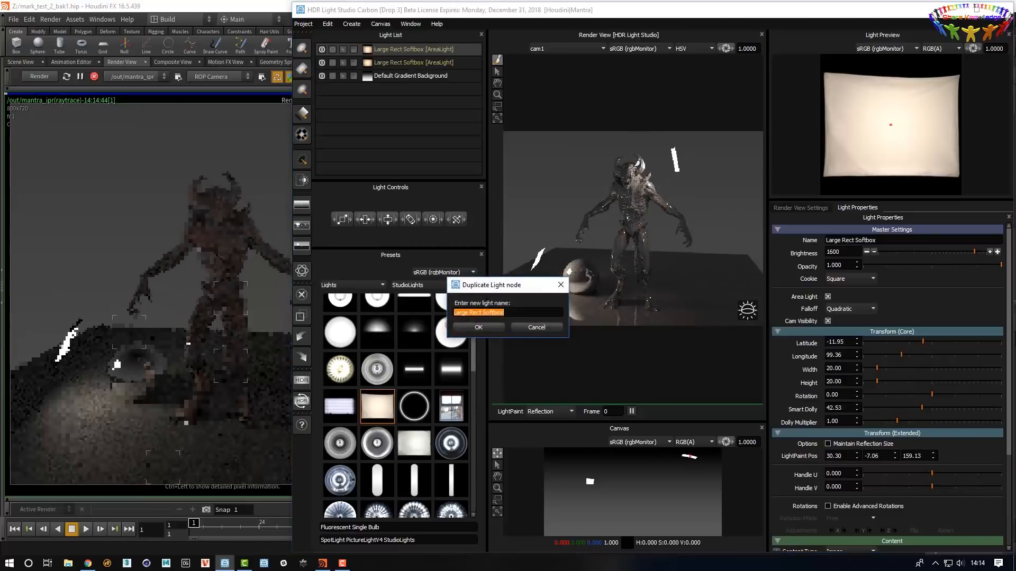
{"action": "key", "text": "Return"}
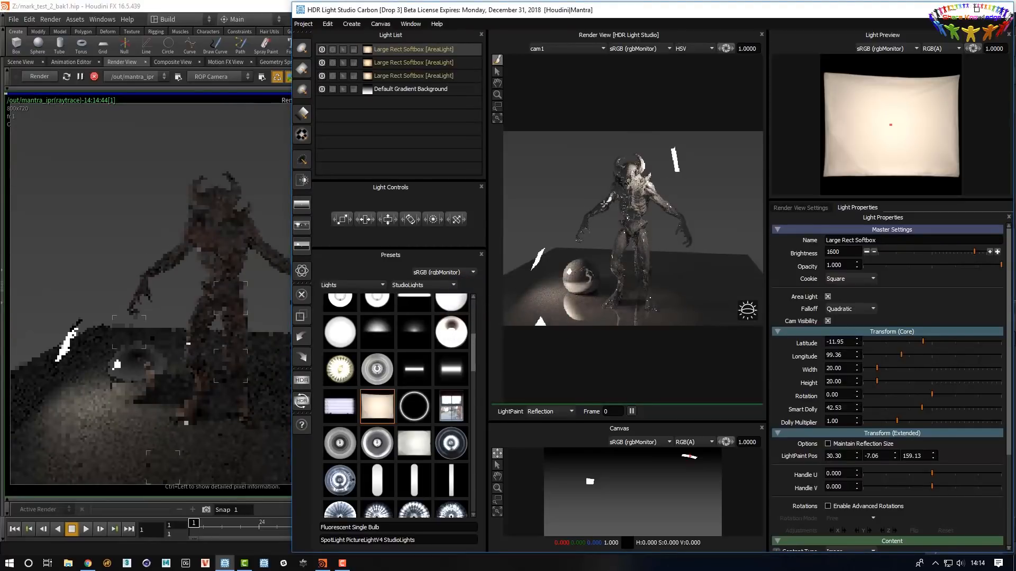
{"action": "left_click", "coordinate": [604, 204]}
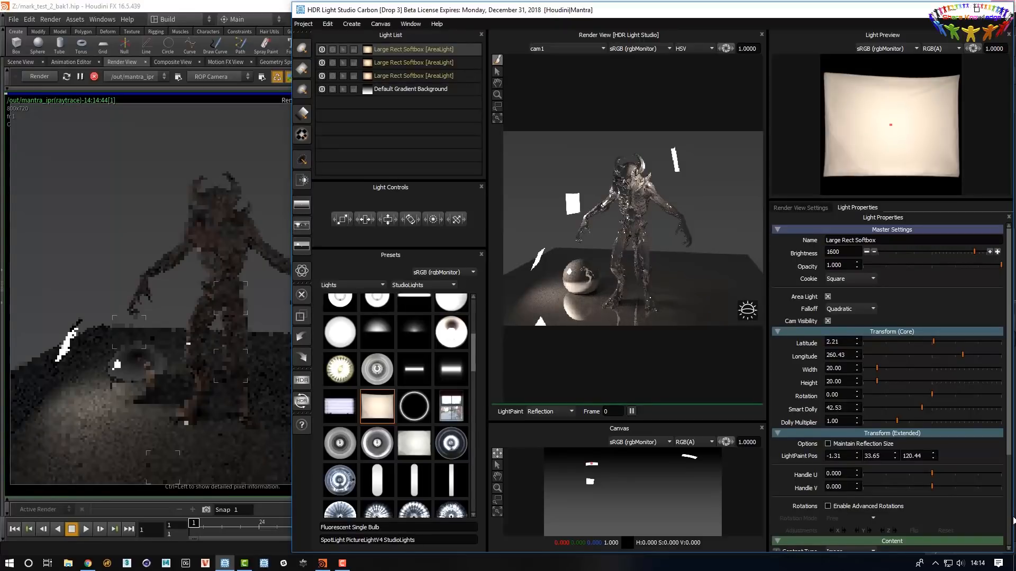
Set the color mode of the newest softbox to Flat and give it a saturated red color
{"action": "scroll", "coordinate": [843, 513], "scroll_direction": "down", "scroll_amount": 4}
{"action": "left_click", "coordinate": [842, 488]}
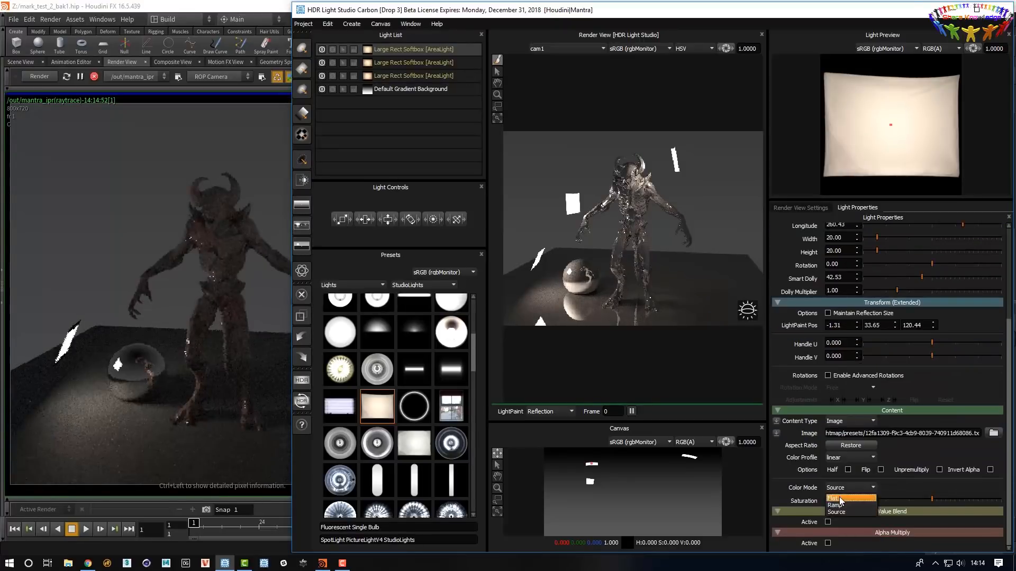
{"action": "left_click", "coordinate": [841, 501]}
{"action": "left_click", "coordinate": [831, 513]}
{"action": "left_click", "coordinate": [754, 327]}
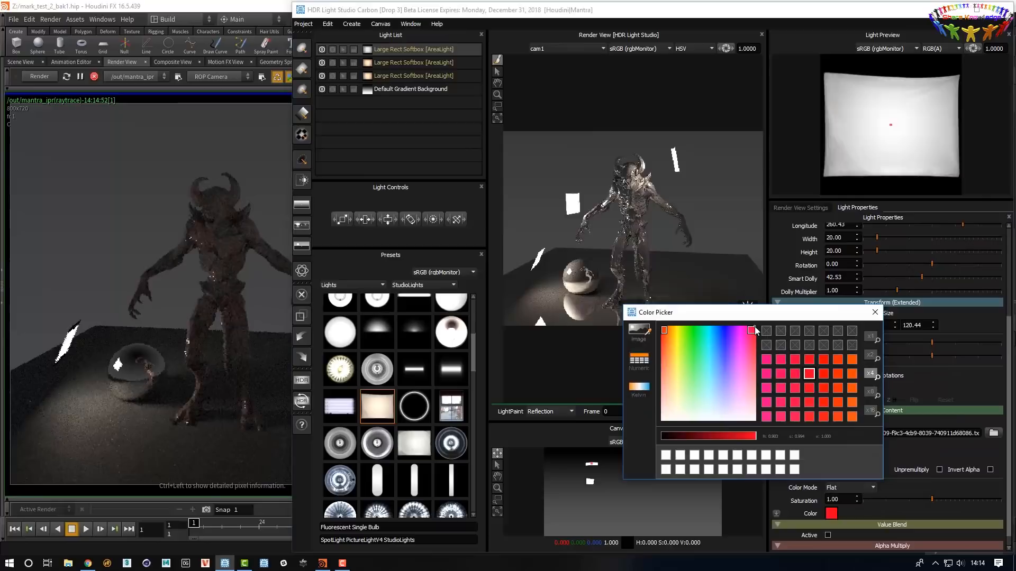
Set the second softbox in the light list to the Flat color mode with a saturated blue-violet color
{"action": "left_click", "coordinate": [413, 62]}
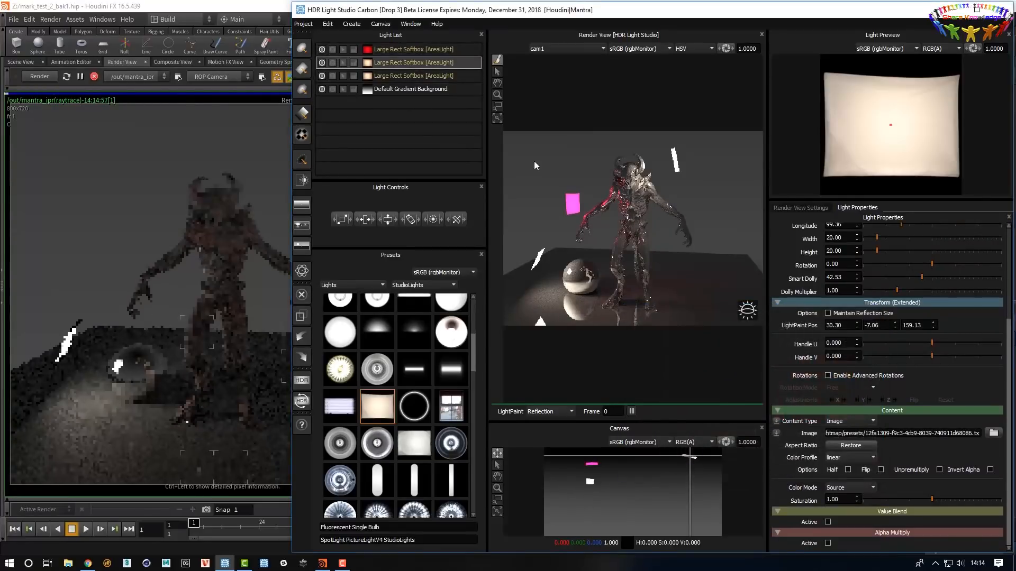
{"action": "left_click", "coordinate": [850, 488]}
{"action": "left_click", "coordinate": [842, 500]}
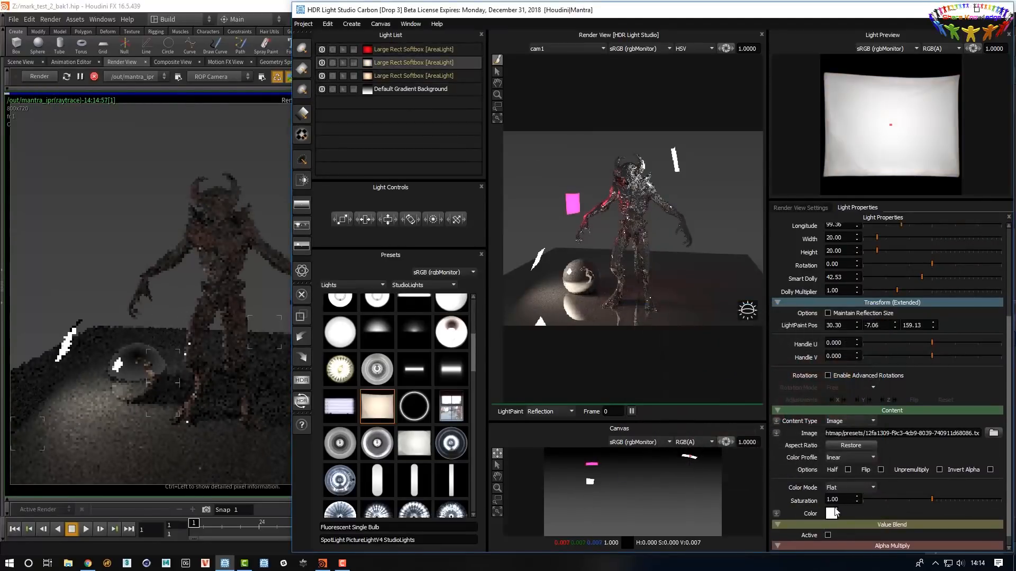
{"action": "left_click", "coordinate": [831, 513]}
{"action": "left_click_drag", "start_coordinate": [746, 335], "coordinate": [728, 329]}
{"action": "left_click", "coordinate": [875, 313]}
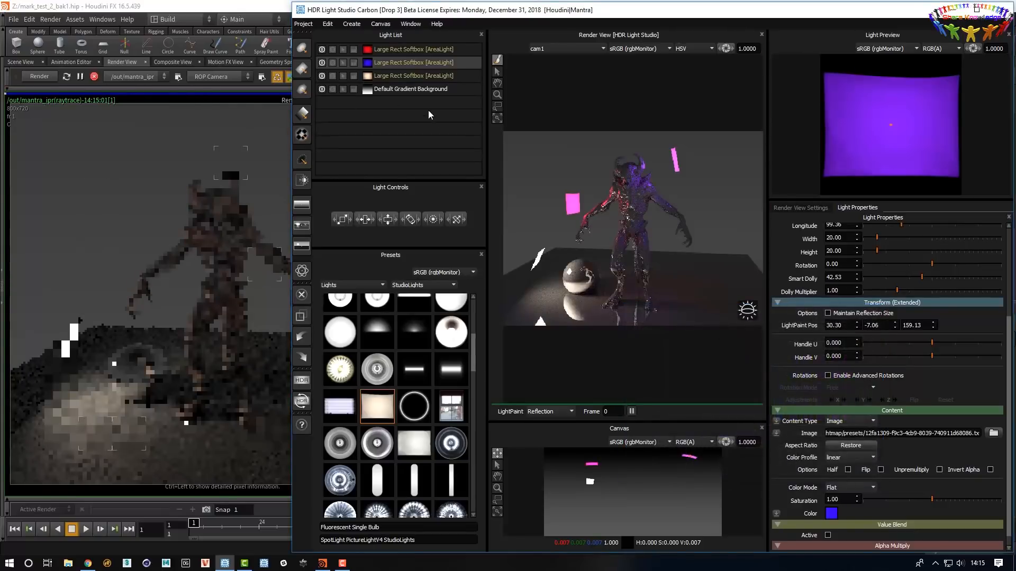
Set the brightness of the Default Gradient Background to 1
{"action": "left_click", "coordinate": [389, 90]}
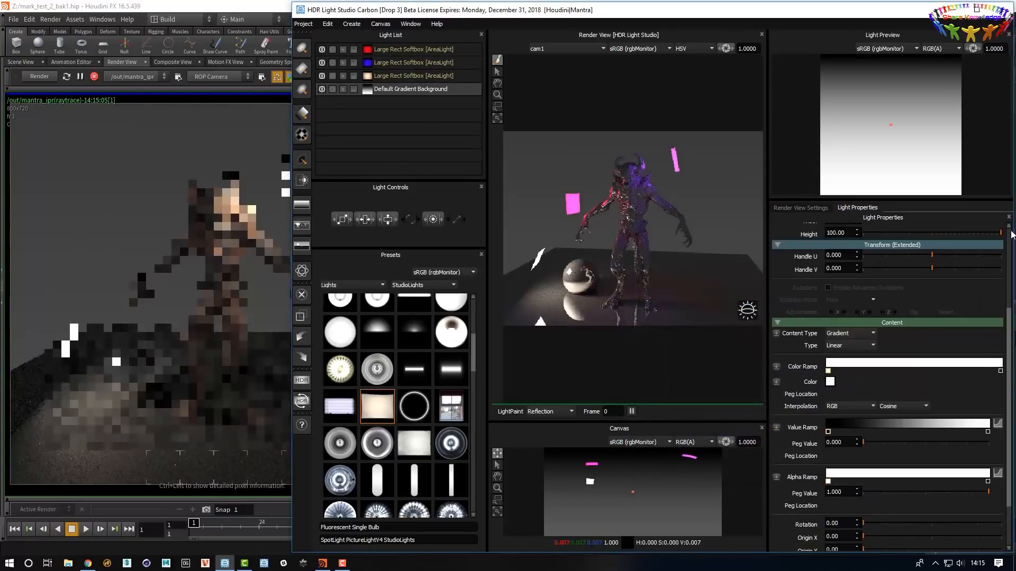
{"action": "type", "text": "1"}
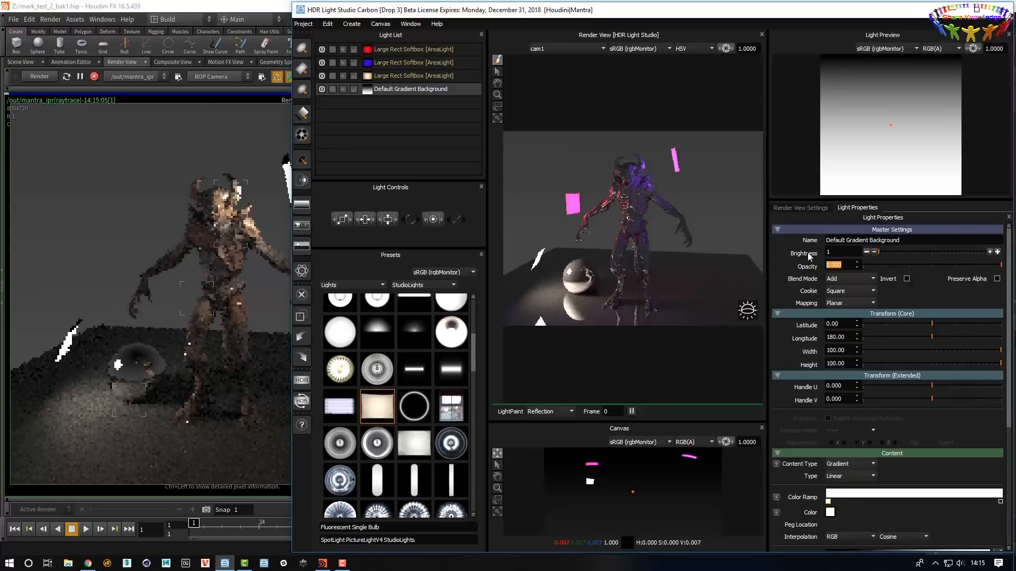
{"action": "key", "text": "Tab"}
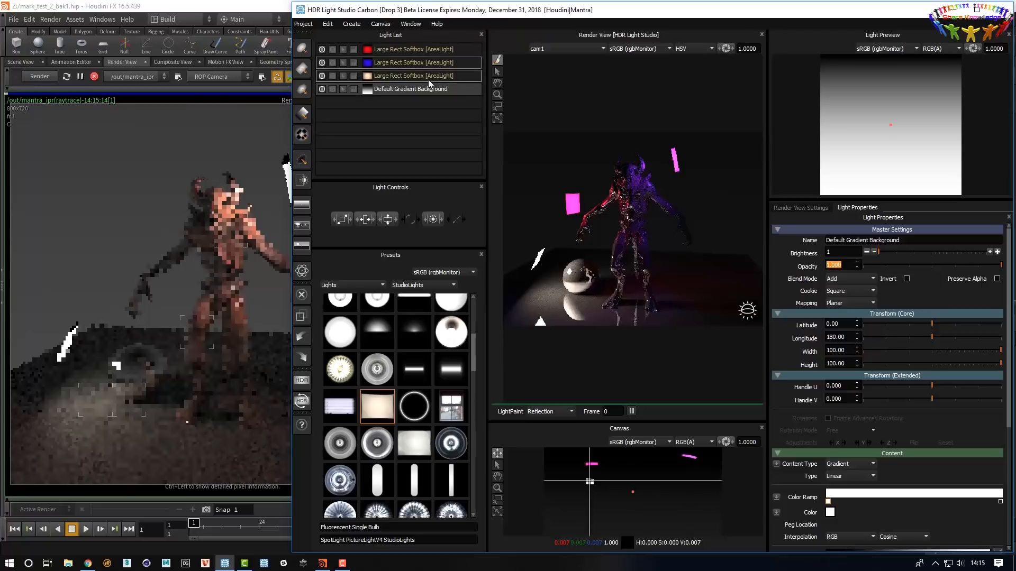
Switch to Houdini and move the HDRLS Area Lights network box up to just below the envlight1 and camera nodes
{"action": "left_click", "coordinate": [215, 7]}
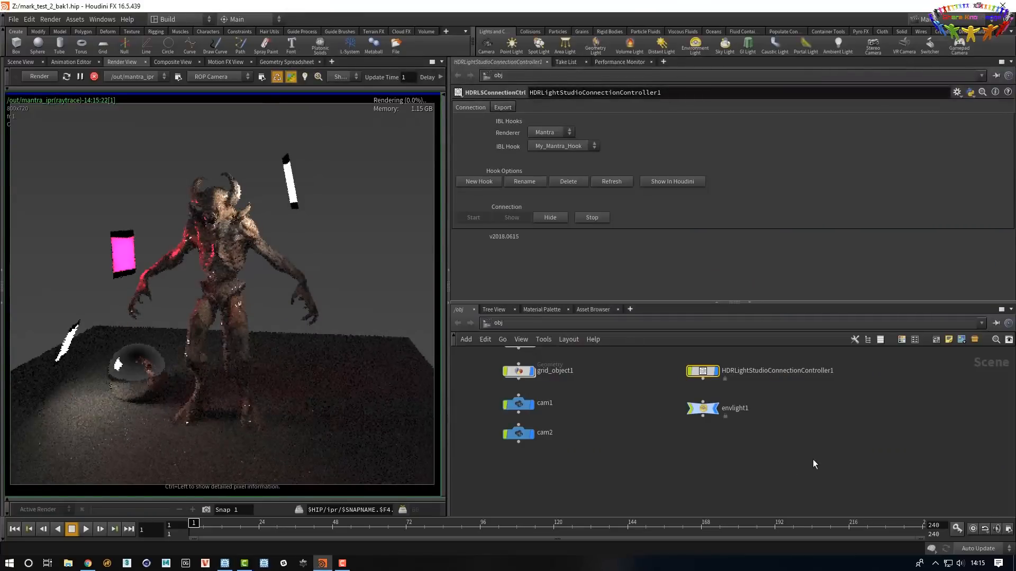
{"action": "middle_click_drag", "start_coordinate": [757, 446], "coordinate": [851, 394]}
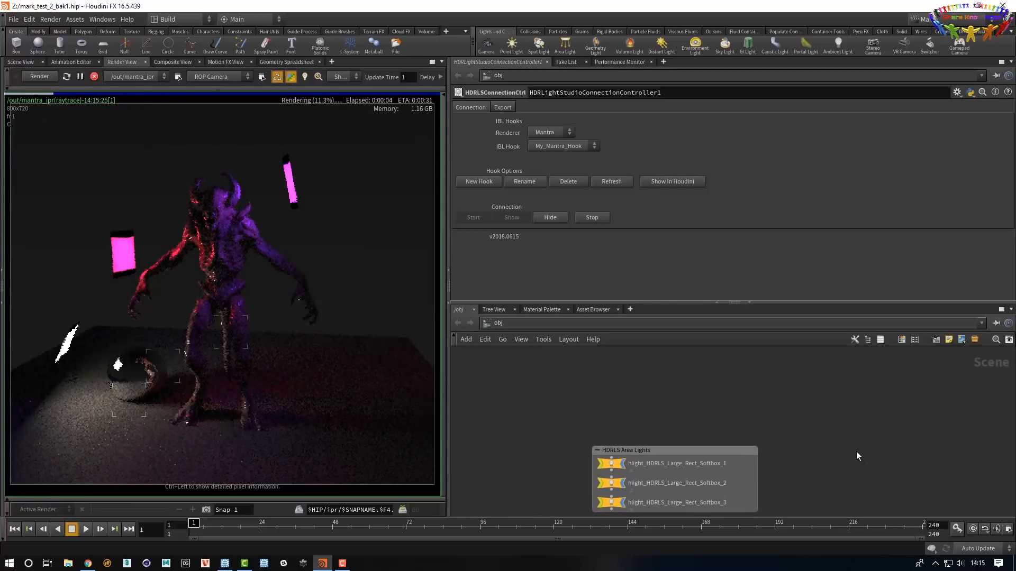
{"action": "right_click_drag", "start_coordinate": [856, 456], "coordinate": [707, 379]}
{"action": "left_click_drag", "start_coordinate": [789, 450], "coordinate": [772, 381]}
{"action": "right_click_drag", "start_coordinate": [766, 404], "coordinate": [860, 470]}
{"action": "middle_click_drag", "start_coordinate": [850, 427], "coordinate": [746, 502]}
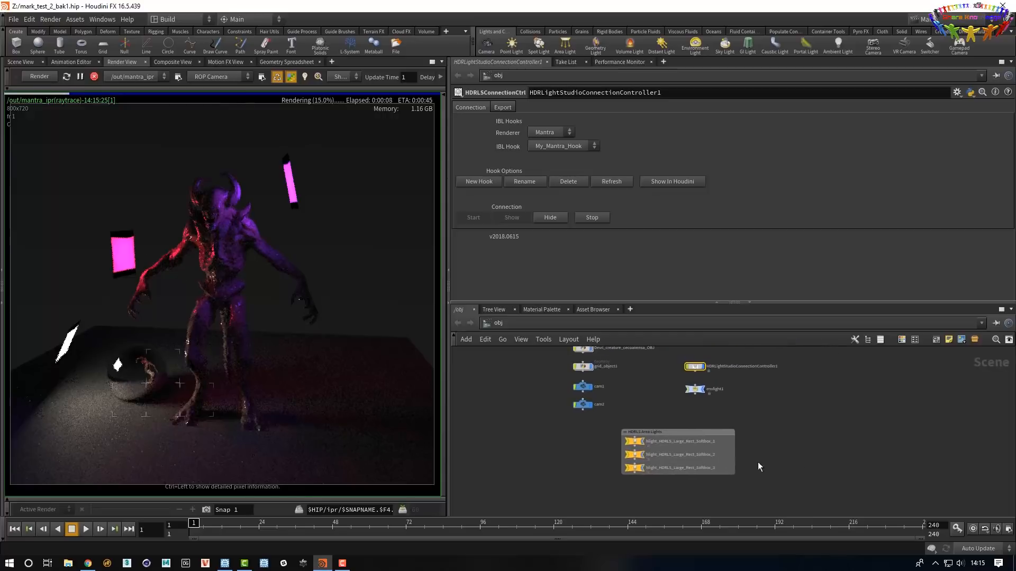
{"action": "right_click_drag", "start_coordinate": [762, 442], "coordinate": [819, 484]}
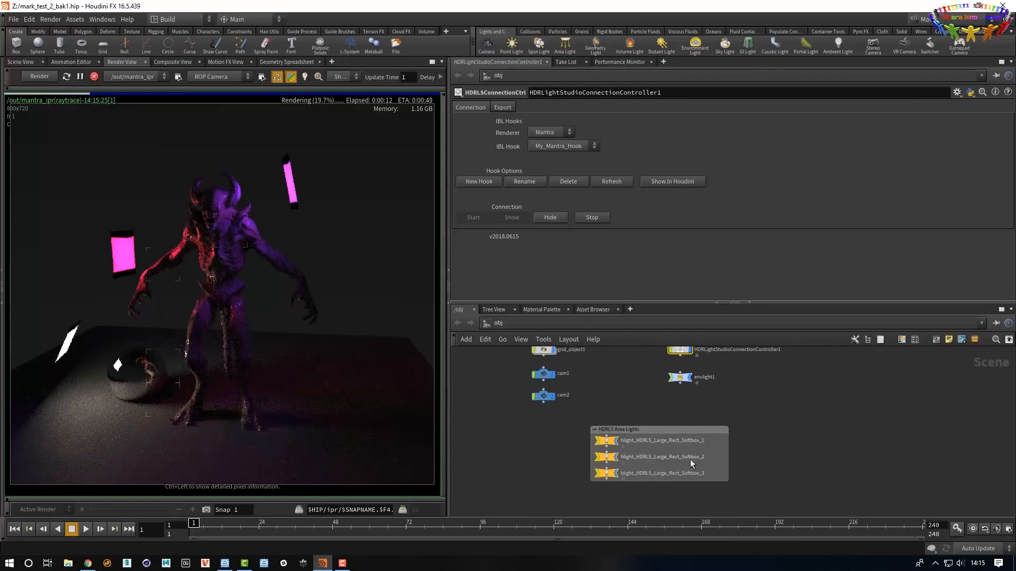
{"action": "middle_click_drag", "start_coordinate": [792, 445], "coordinate": [810, 447]}
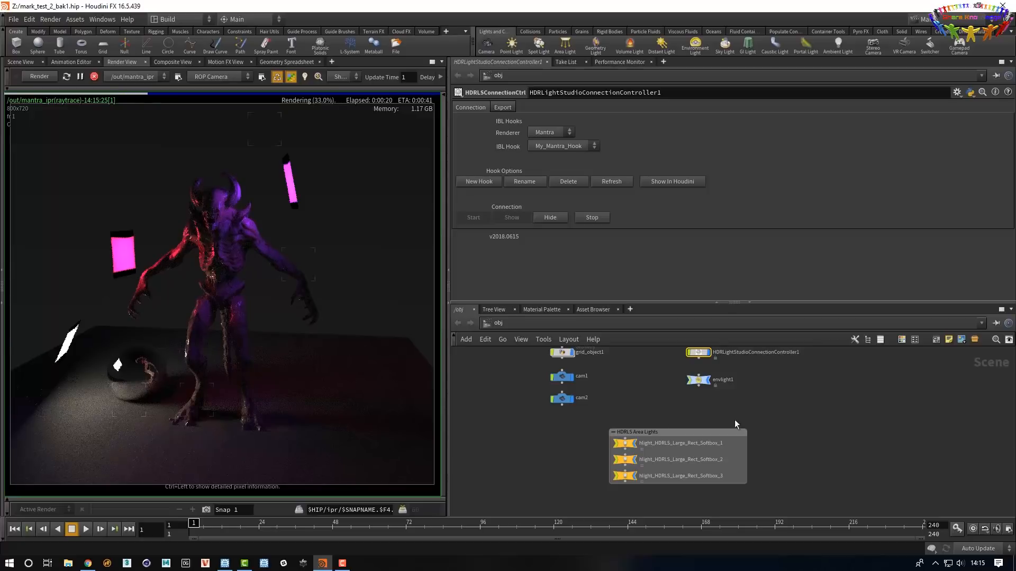
Look over the lights in HDR Light Studio, return to Houdini and restart the connection with the My_Mantra_Hook hook
{"action": "left_click", "coordinate": [224, 563]}
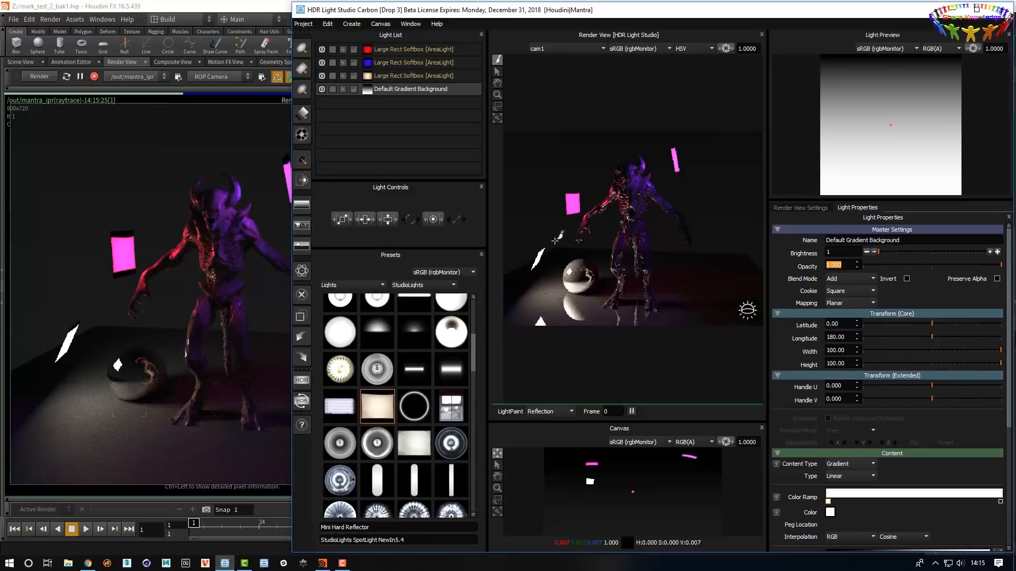
{"action": "left_click", "coordinate": [263, 11]}
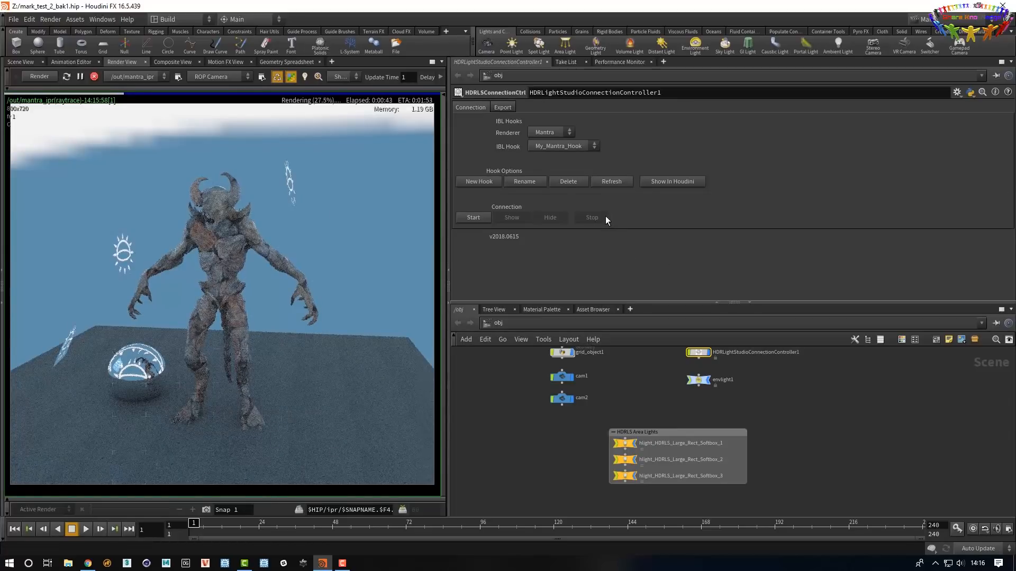
{"action": "left_click", "coordinate": [477, 217]}
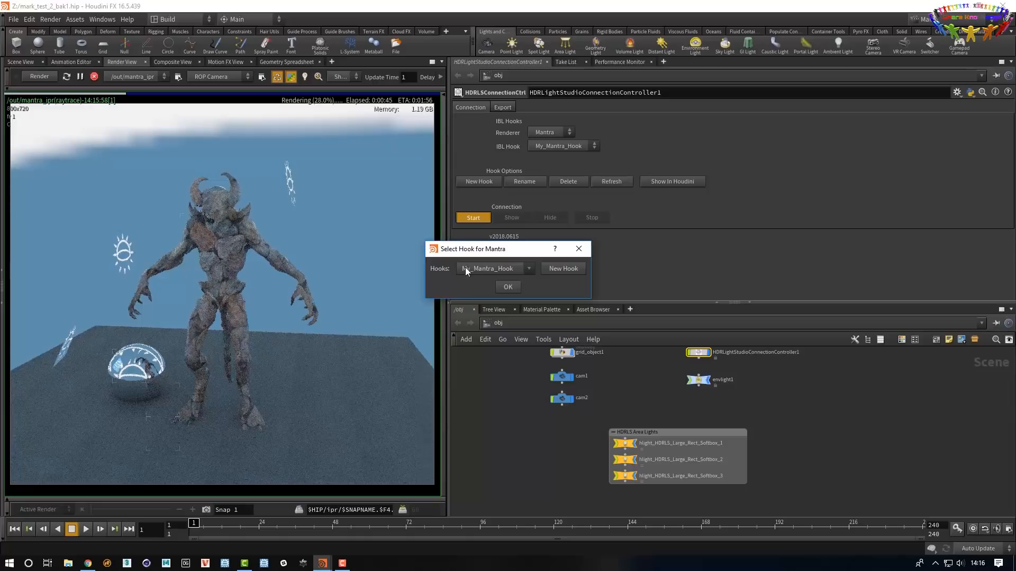
{"action": "left_click", "coordinate": [507, 288]}
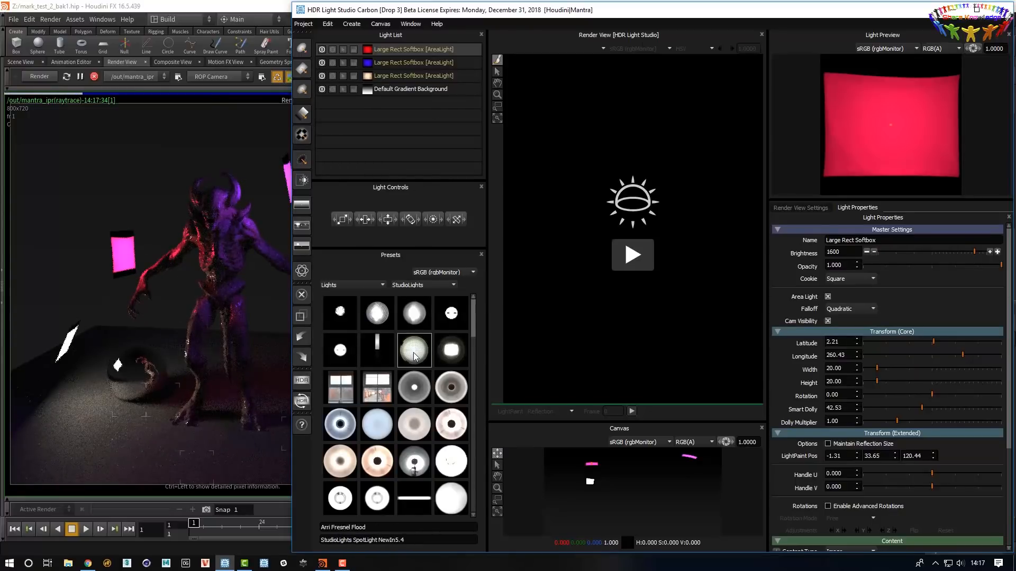
Run a production render with an area light resolution of 4000, saving the master EXR to the Desktop as new demo
{"action": "left_click", "coordinate": [303, 380]}
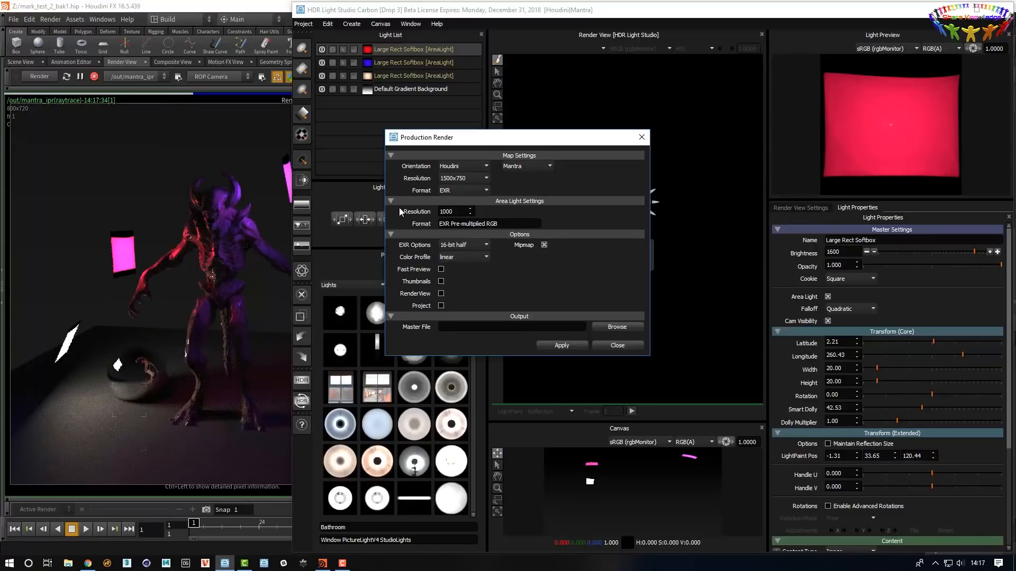
{"action": "double_click", "coordinate": [447, 211]}
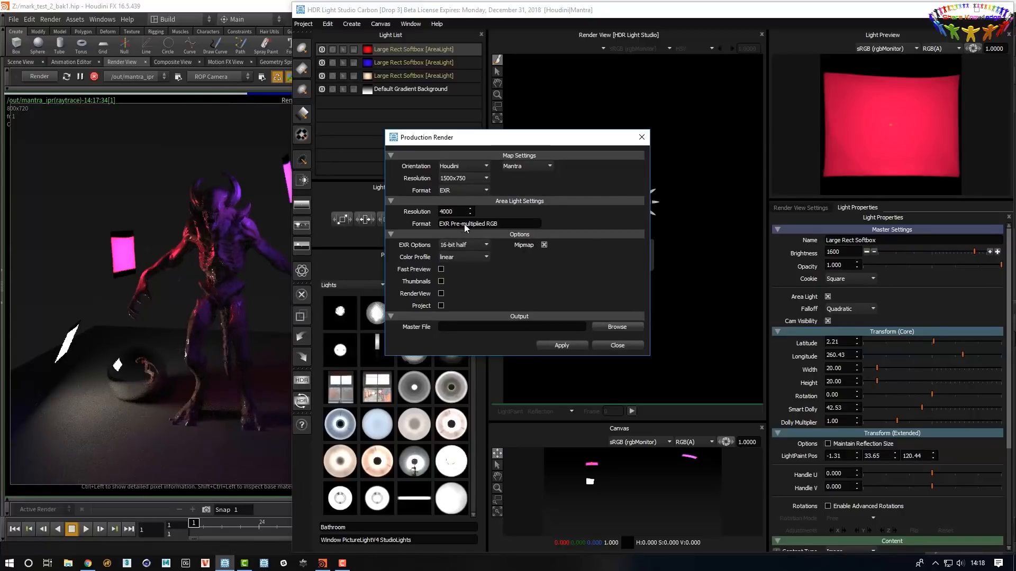
{"action": "left_click", "coordinate": [611, 326]}
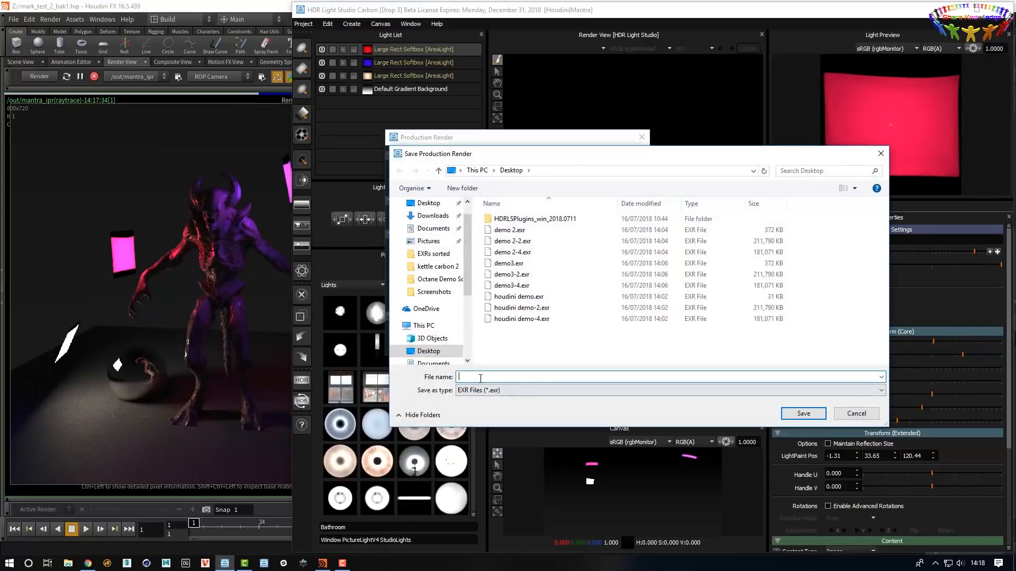
{"action": "type", "text": "new demo"}
{"action": "left_click", "coordinate": [793, 416]}
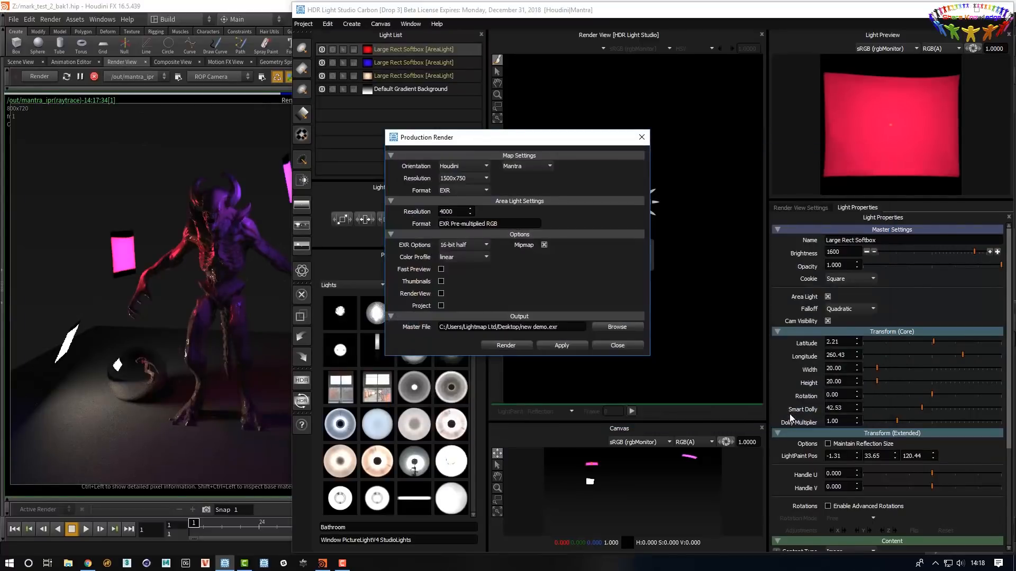
{"action": "left_click", "coordinate": [510, 344]}
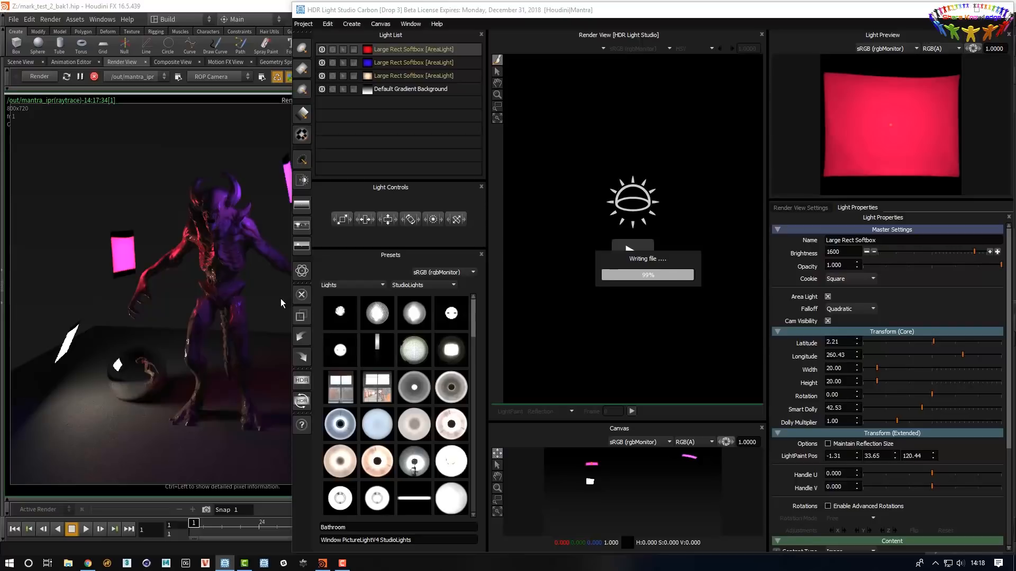
Switch to Houdini and select the HDRLightStudioConnectionController1 node
{"action": "left_click", "coordinate": [256, 7]}
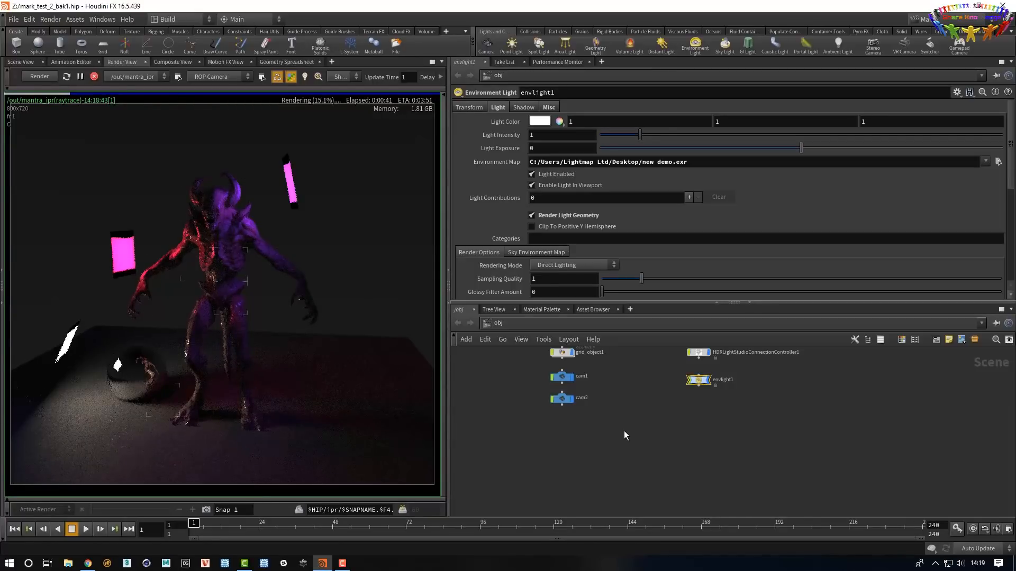
{"action": "left_click", "coordinate": [698, 352]}
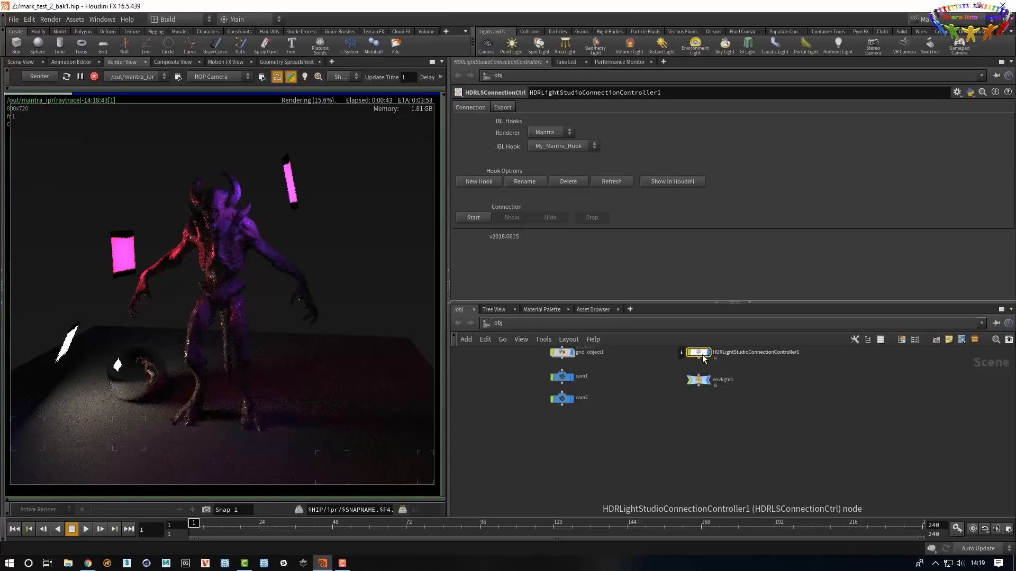